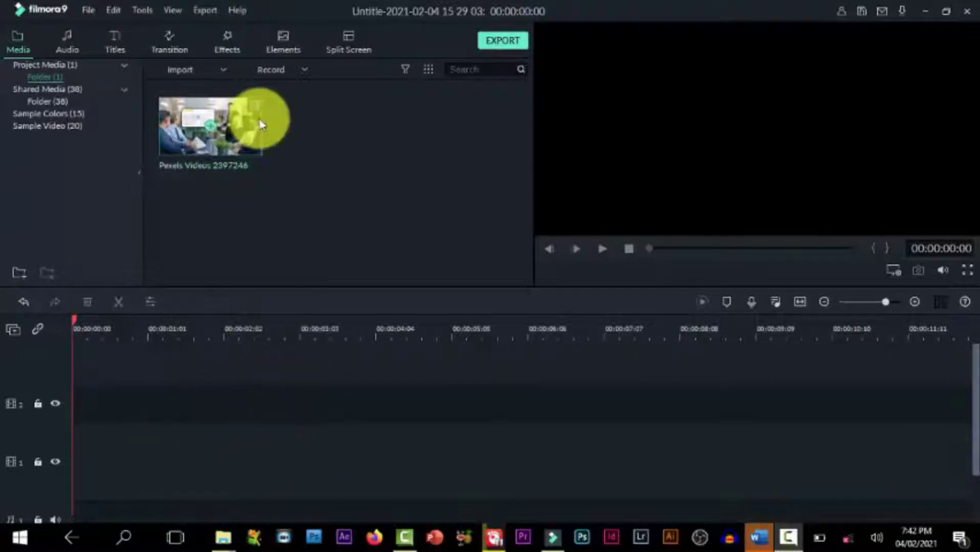
# - Add Pexels Videos 2397246 to the timeline and scrub to about 00:00:02:03
pyautogui.click(219, 128)
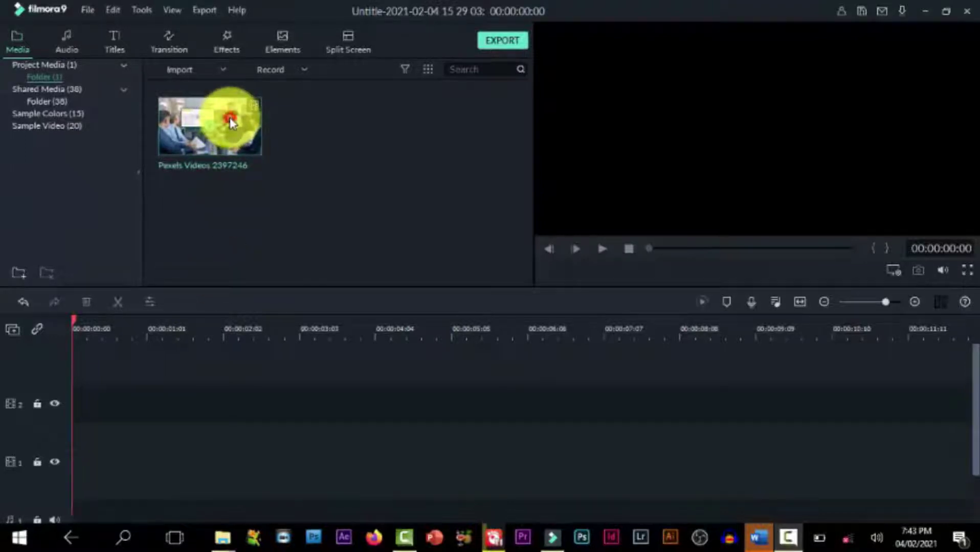
pyautogui.moveTo(230, 122); pyautogui.dragTo(55, 400)
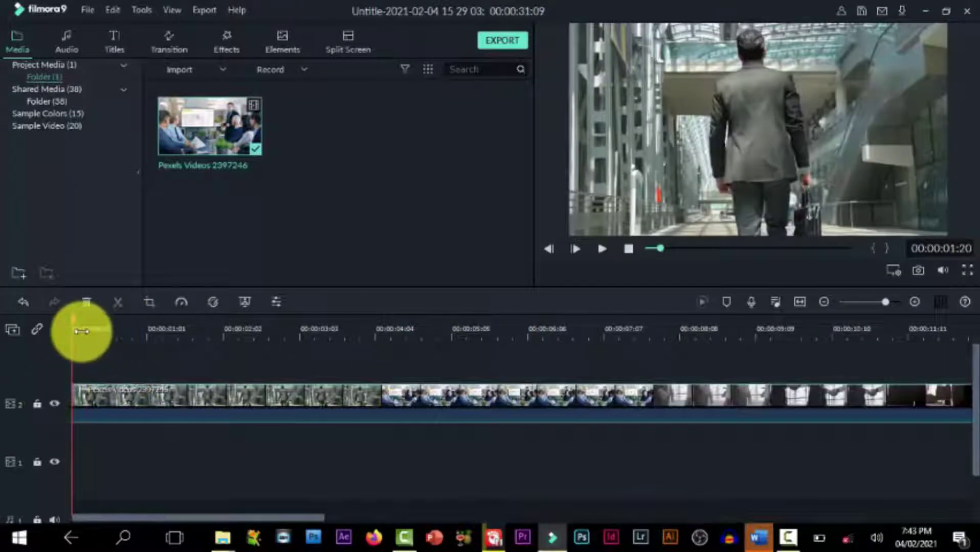
pyautogui.moveTo(79, 329); pyautogui.dragTo(311, 327)
pyautogui.moveTo(372, 353); pyautogui.dragTo(183, 335)
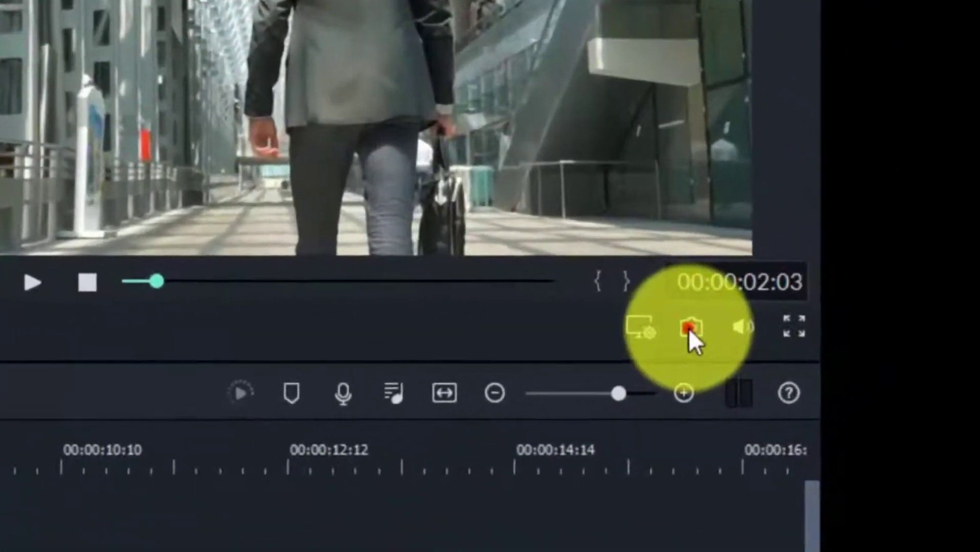
# - Snapshot the current frame, split the clip, stretch snapshot58 to about five seconds and close the gap
pyautogui.click(908, 273)
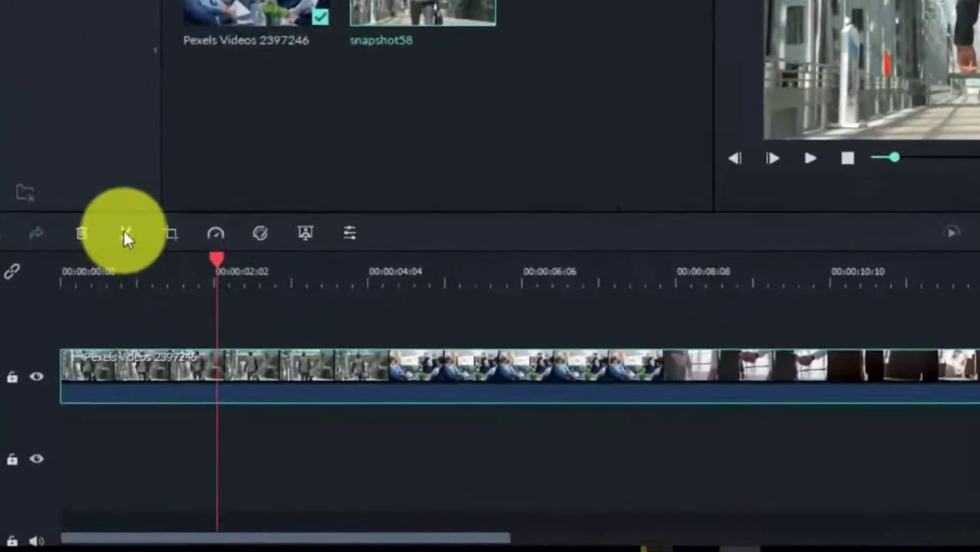
pyautogui.click(130, 171)
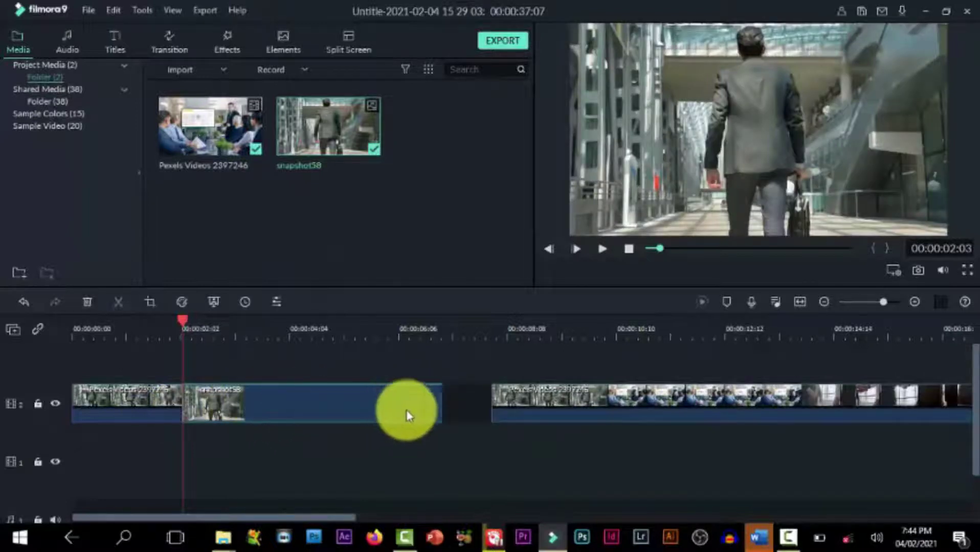
pyautogui.moveTo(441, 404); pyautogui.dragTo(473, 407)
pyautogui.moveTo(583, 409); pyautogui.dragTo(563, 411)
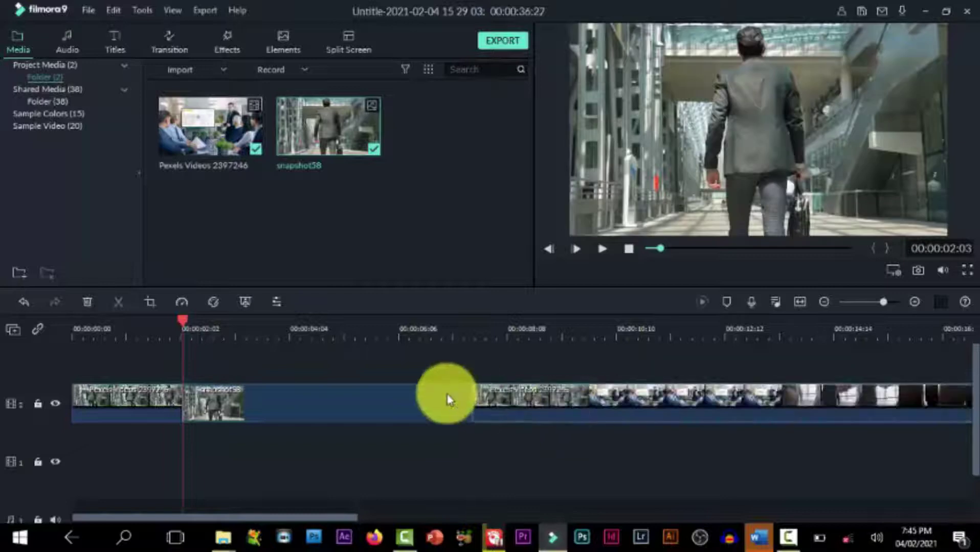
pyautogui.moveTo(448, 399); pyautogui.dragTo(339, 393)
pyautogui.moveTo(182, 322); pyautogui.dragTo(344, 359)
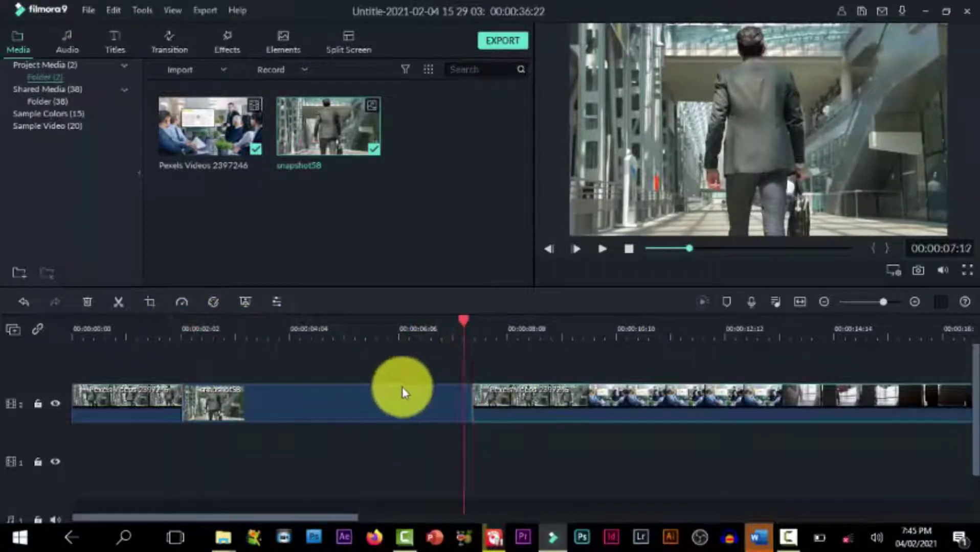
pyautogui.click(279, 395)
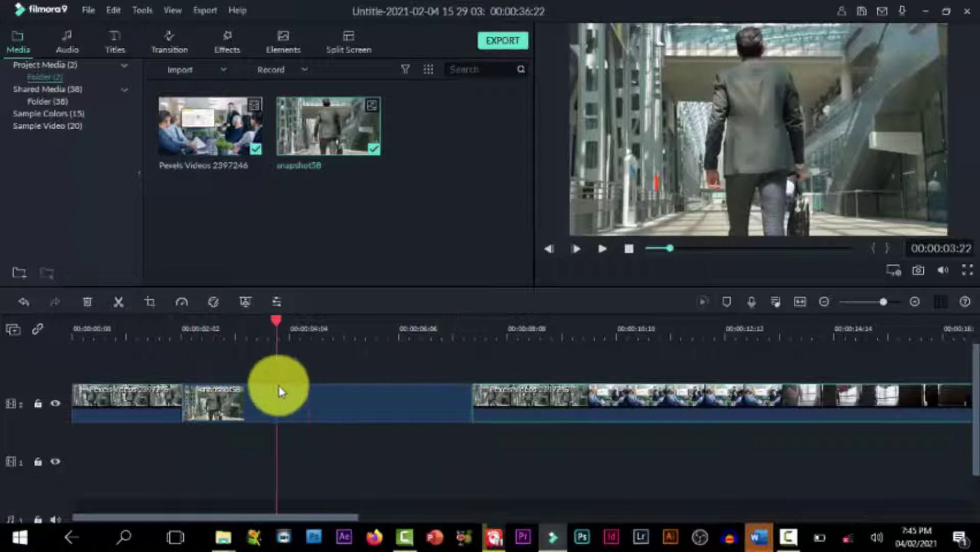
# - Open snapshot58's Color settings and try the 007 Series 3D LUT
pyautogui.doubleClick(313, 404)
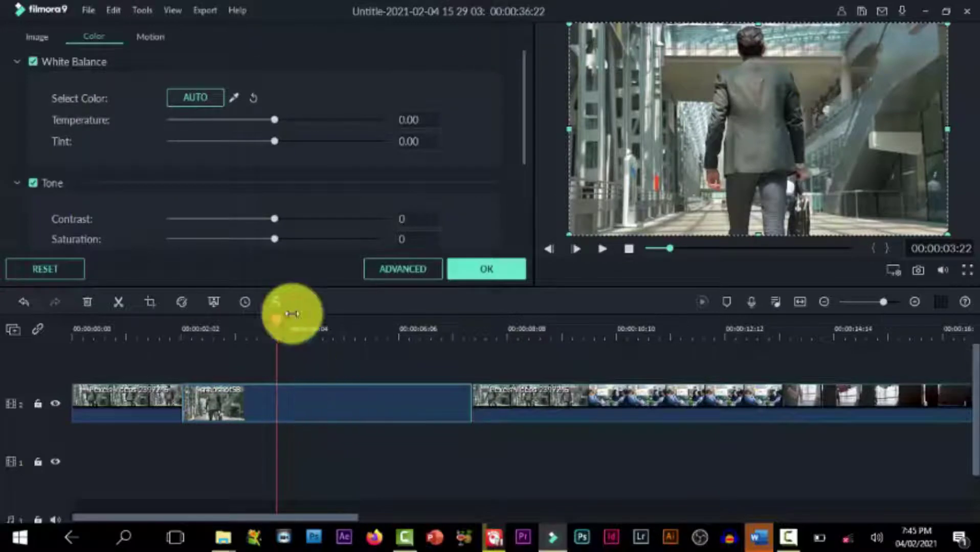
pyautogui.scroll(-3, 522, 230)
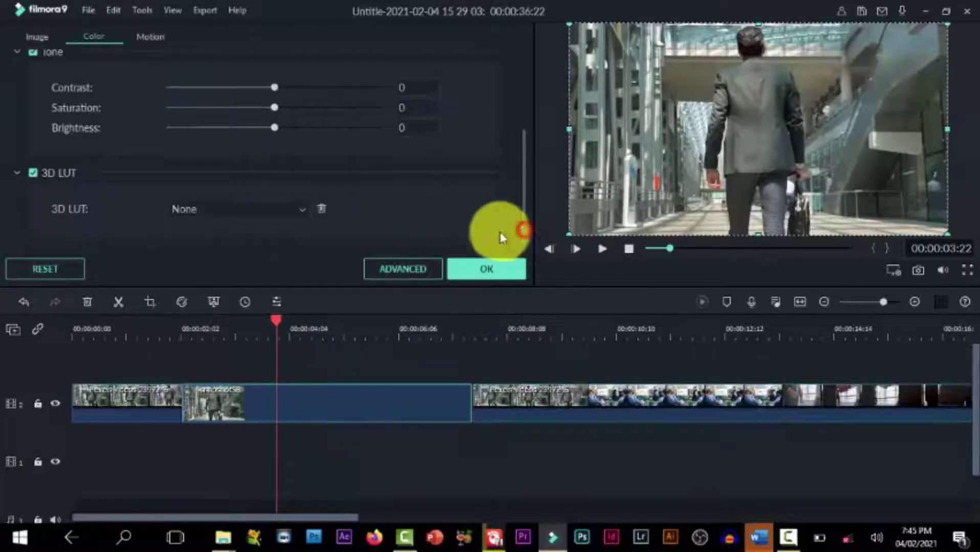
pyautogui.click(302, 211)
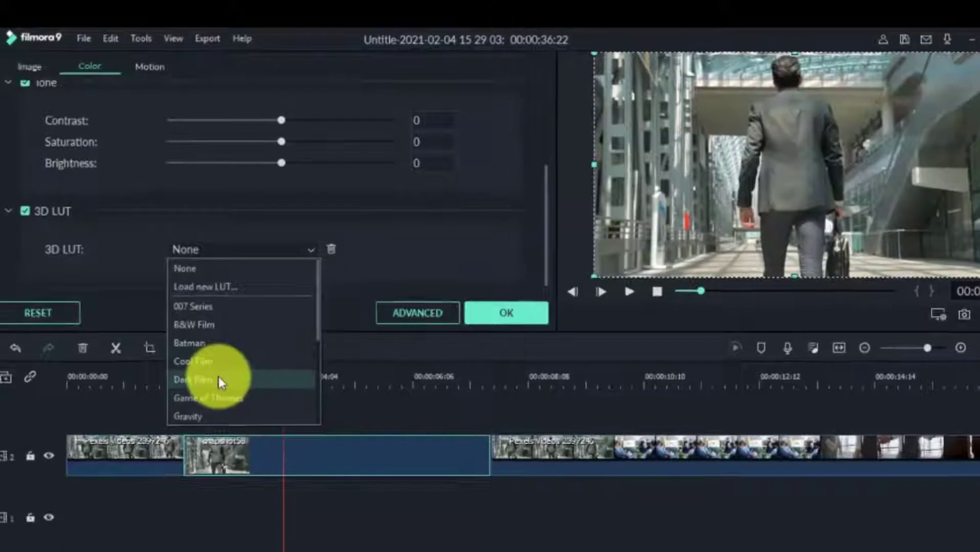
pyautogui.scroll(-3, 214, 327)
pyautogui.scroll(-1, 222, 440)
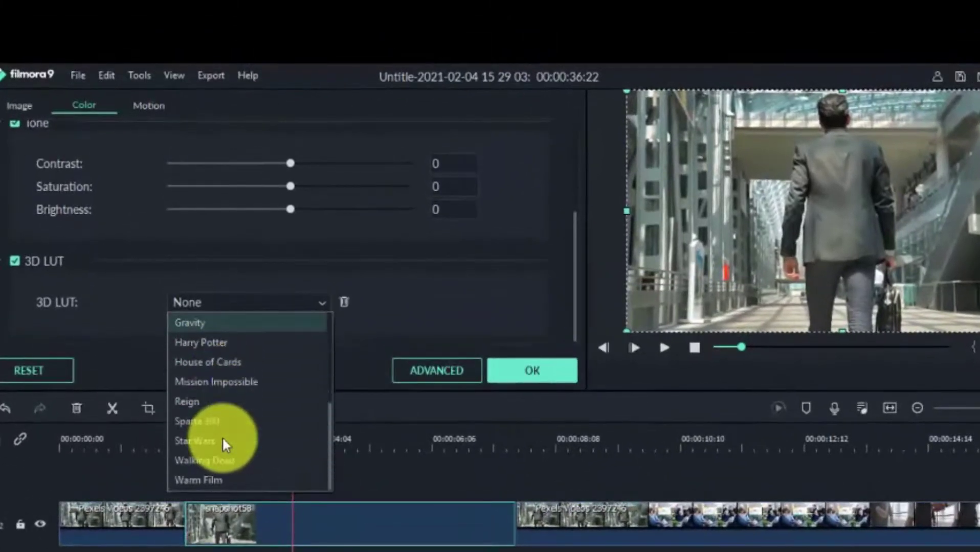
pyautogui.scroll(1, 232, 443)
pyautogui.scroll(2, 232, 442)
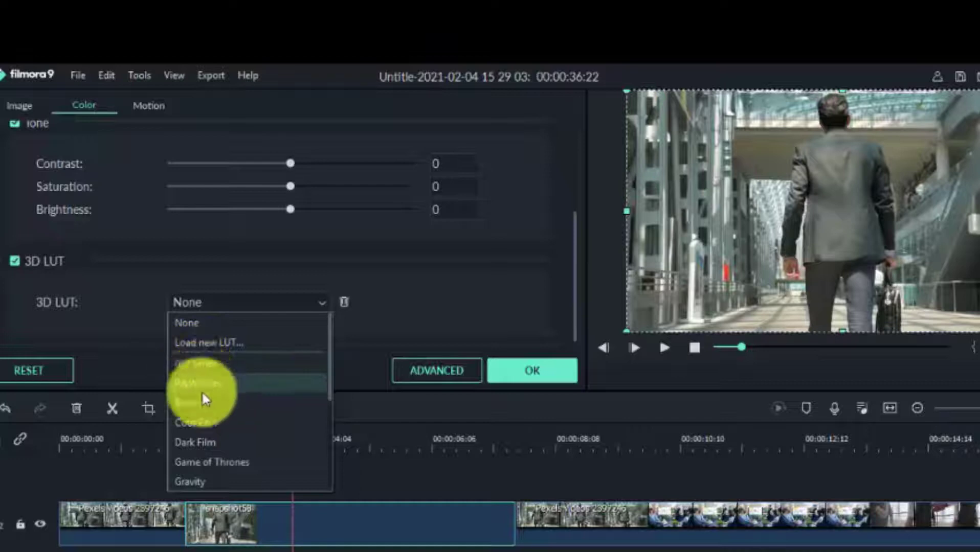
pyautogui.click(199, 363)
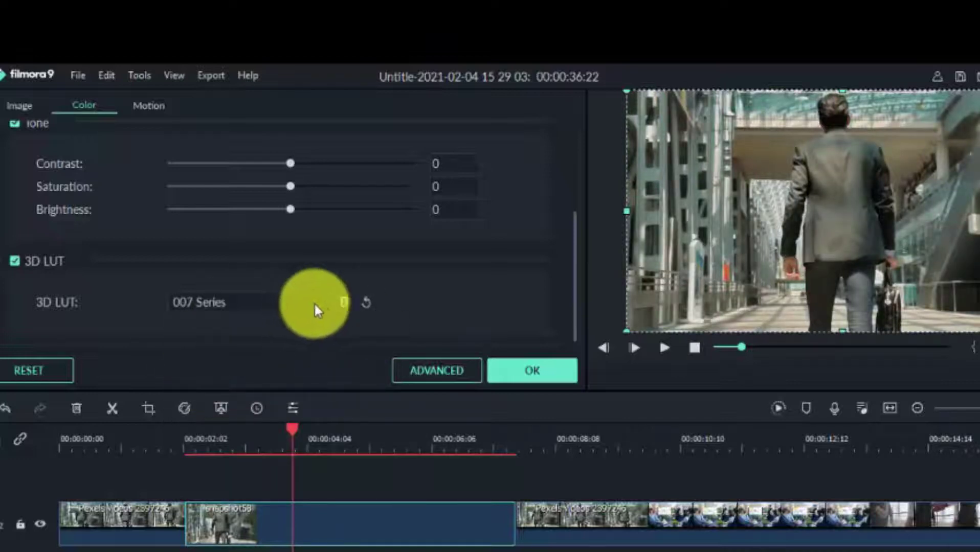
# - Compare the B&W Film, Cool Film and Game of Thrones LUTs, settling on B&W Film
pyautogui.click(321, 302)
pyautogui.click(210, 382)
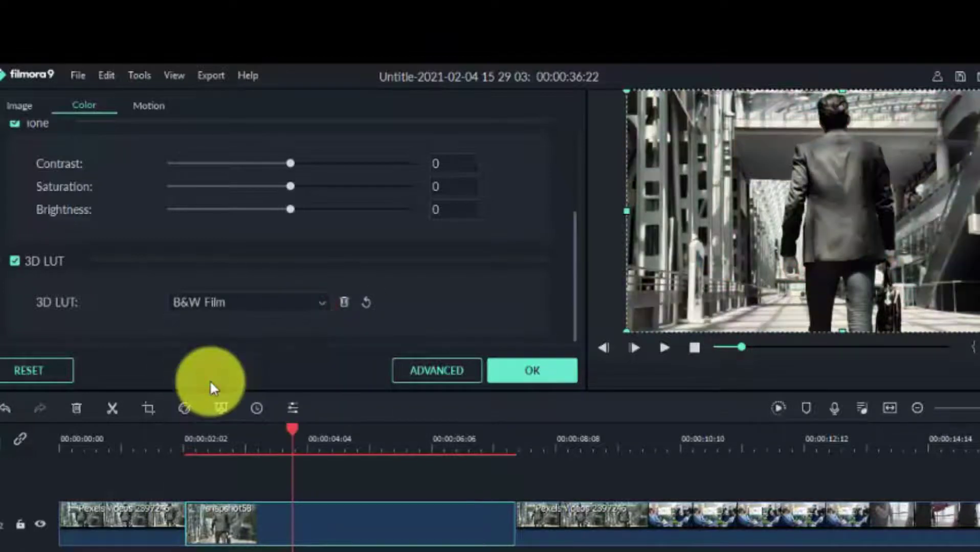
pyautogui.click(322, 302)
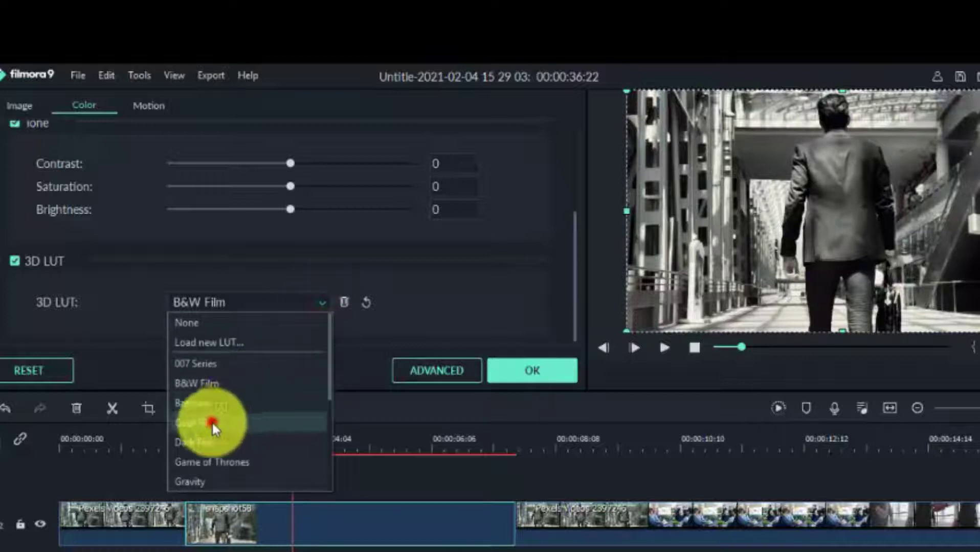
pyautogui.click(212, 422)
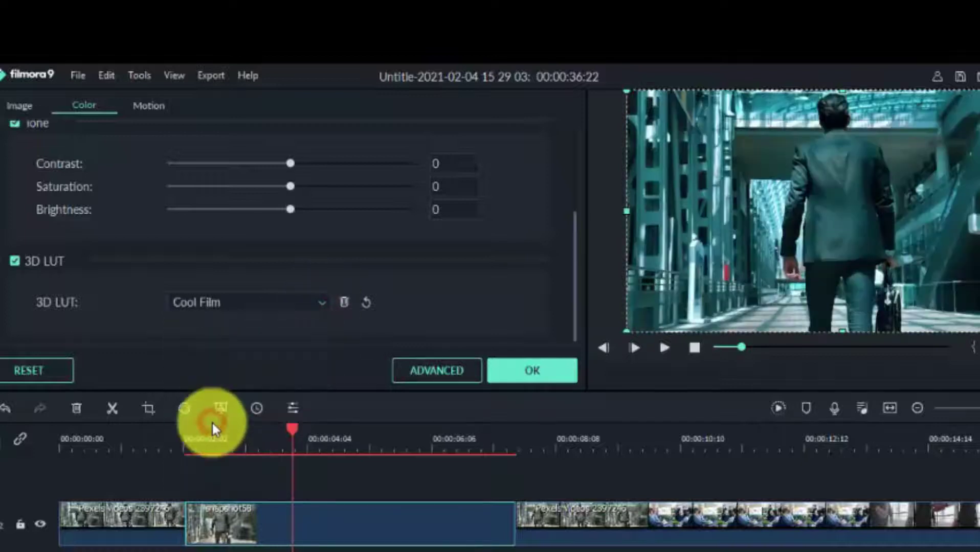
pyautogui.click(322, 301)
pyautogui.click(230, 455)
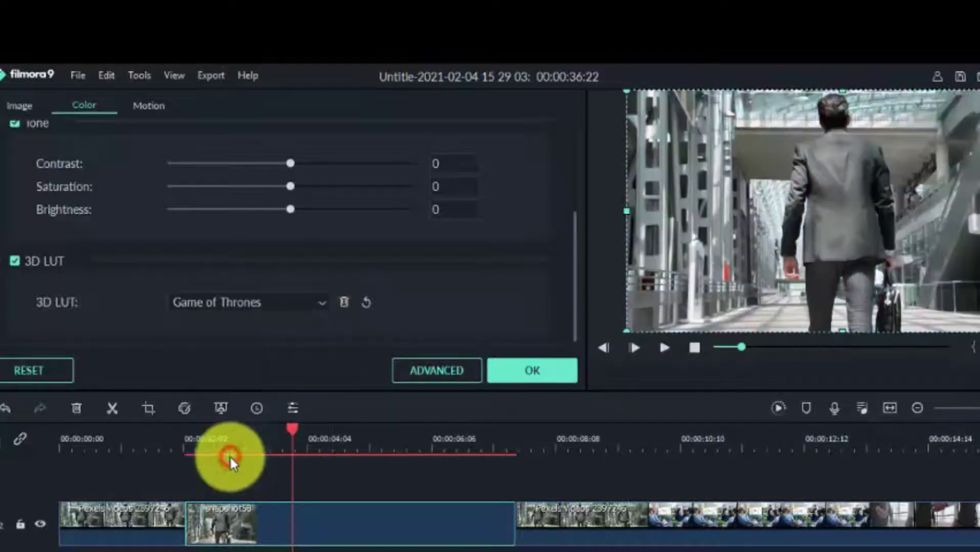
pyautogui.click(324, 302)
pyautogui.click(206, 382)
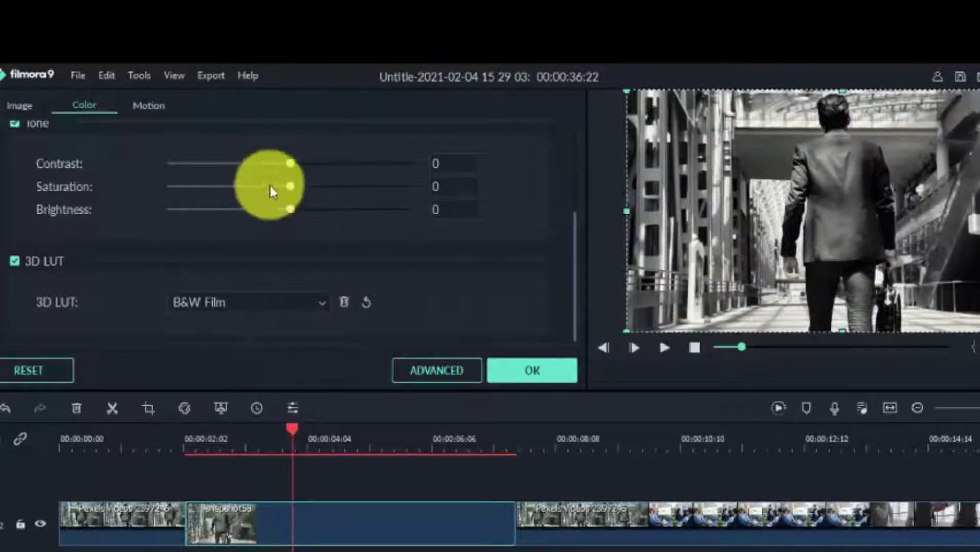
# - Tweak contrast, reset saturation and brightness to 0, and confirm the colour changes
pyautogui.moveTo(289, 163); pyautogui.dragTo(337, 186)
pyautogui.moveTo(290, 209)
pyautogui.mouseDown()
pyautogui.moveTo(352, 209)
pyautogui.moveTo(294, 210)
pyautogui.mouseUp()
pyautogui.moveTo(337, 187); pyautogui.dragTo(317, 188)
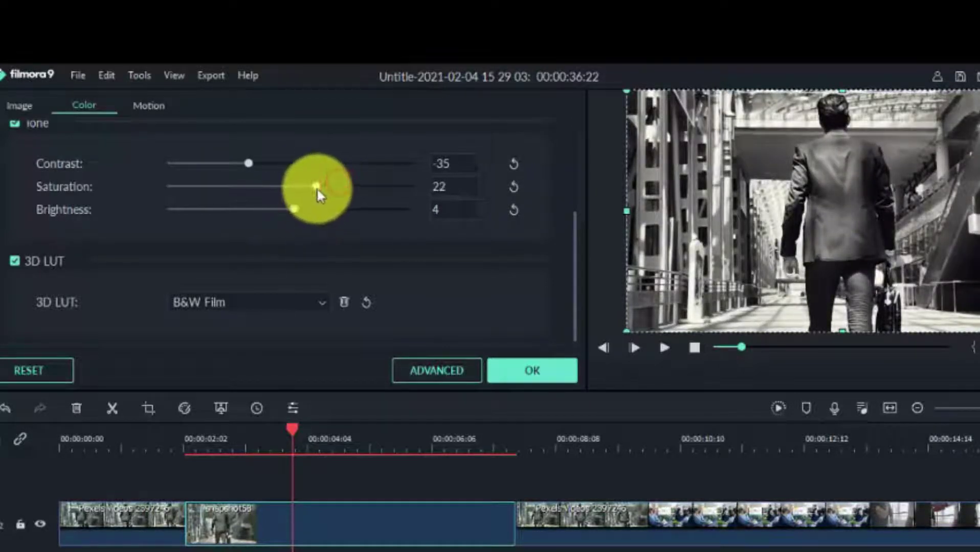
pyautogui.click(514, 187)
pyautogui.click(513, 210)
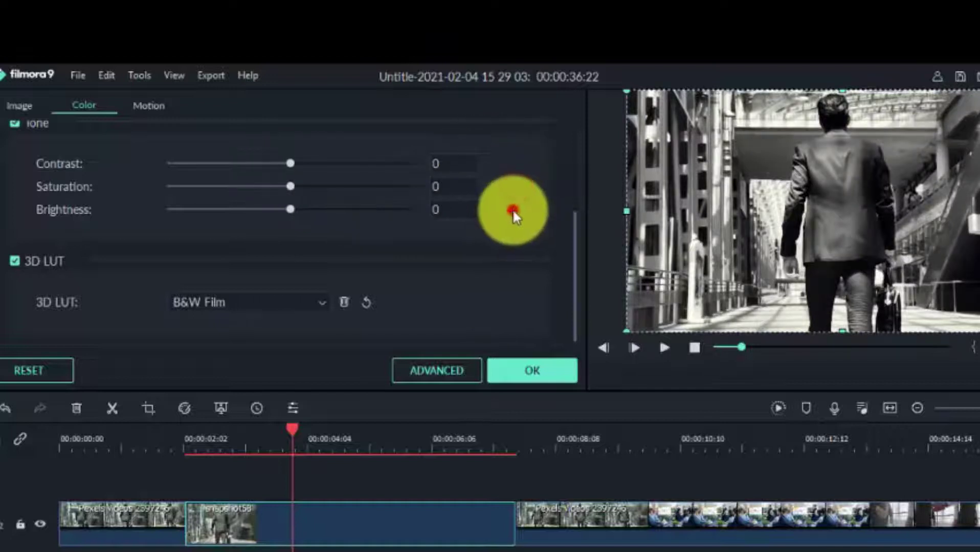
pyautogui.click(576, 191)
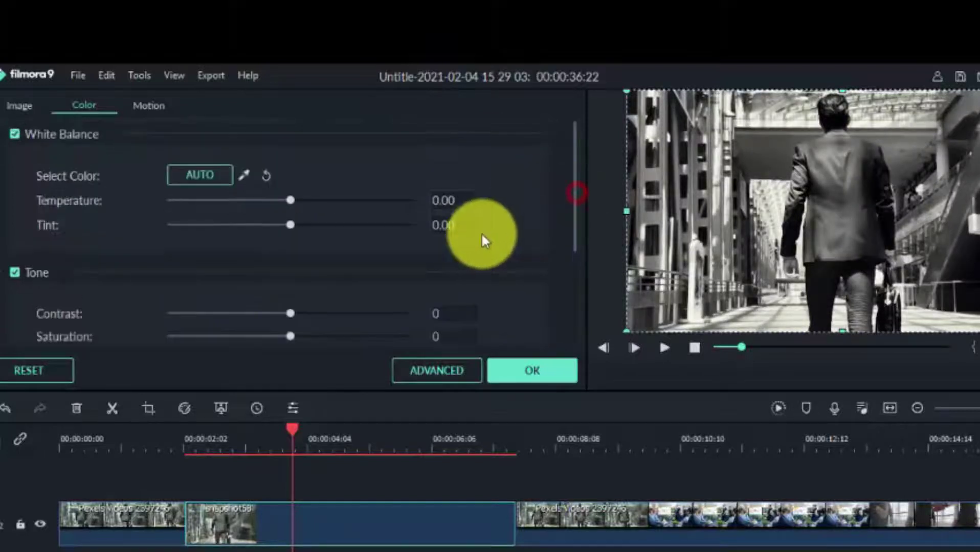
pyautogui.click(515, 369)
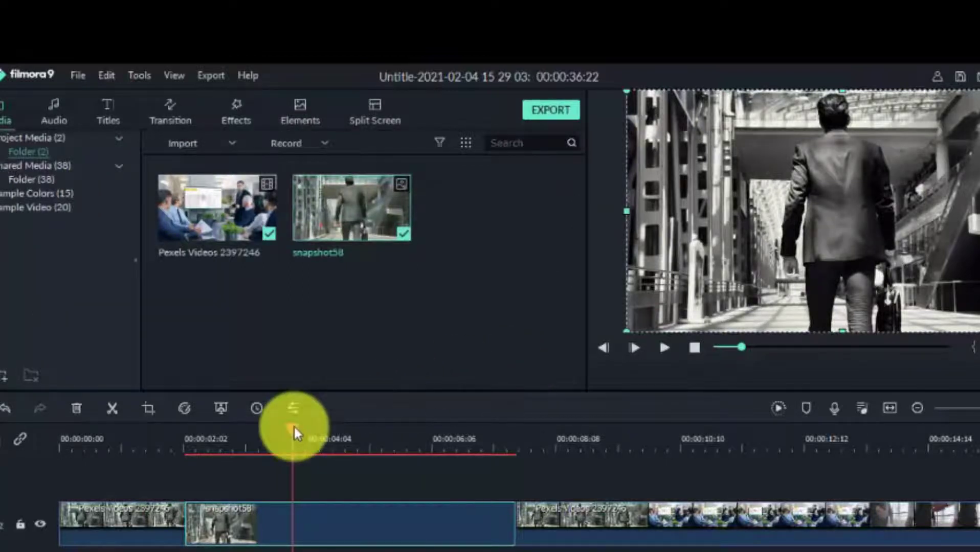
# - Apply a Pan & Zoom to snapshot58 ending on a 1572 x 884 frame around the walking man
pyautogui.rightClick(327, 529)
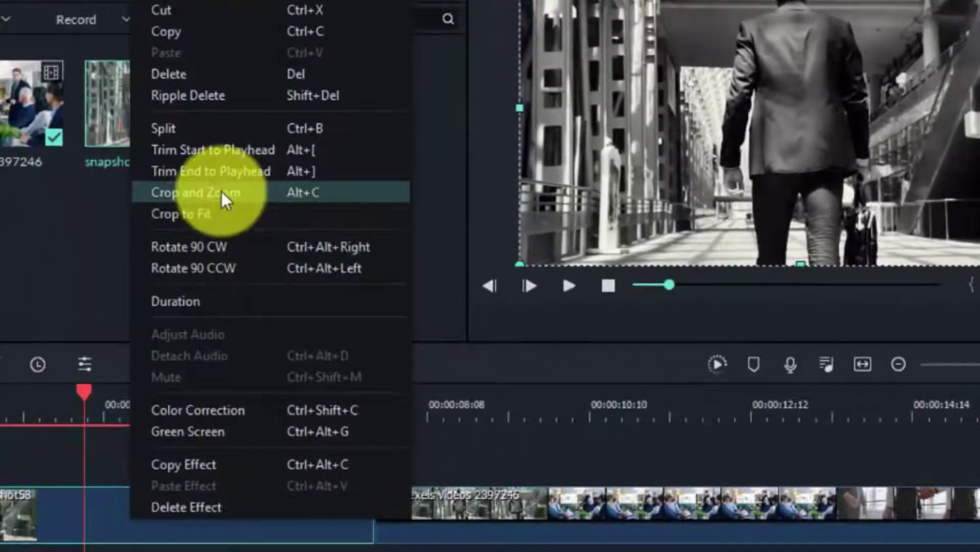
pyautogui.click(221, 192)
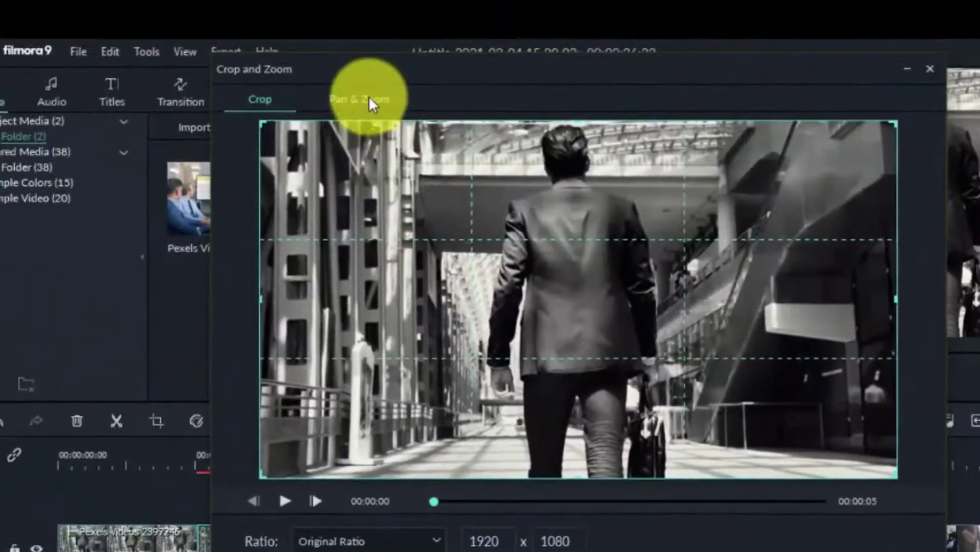
pyautogui.click(205, 14)
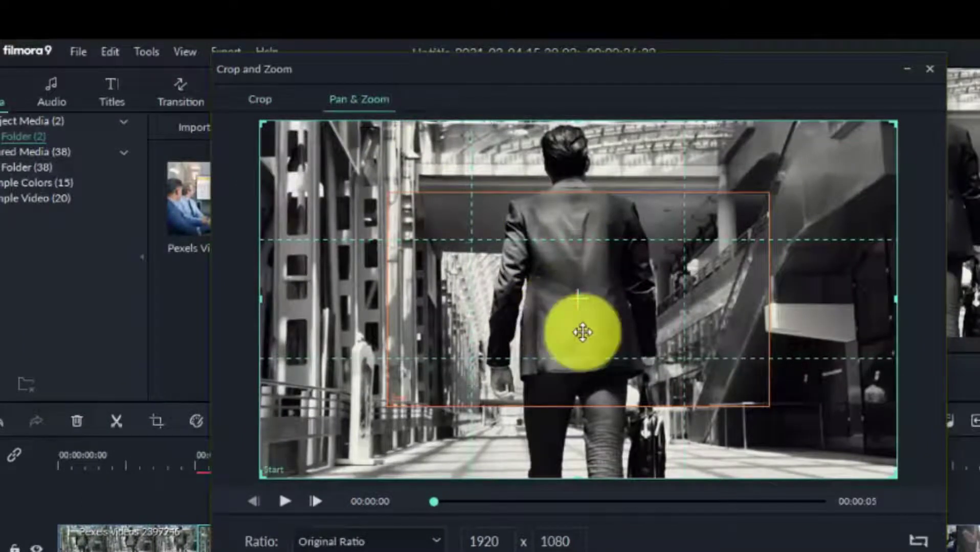
pyautogui.moveTo(582, 333); pyautogui.dragTo(577, 261)
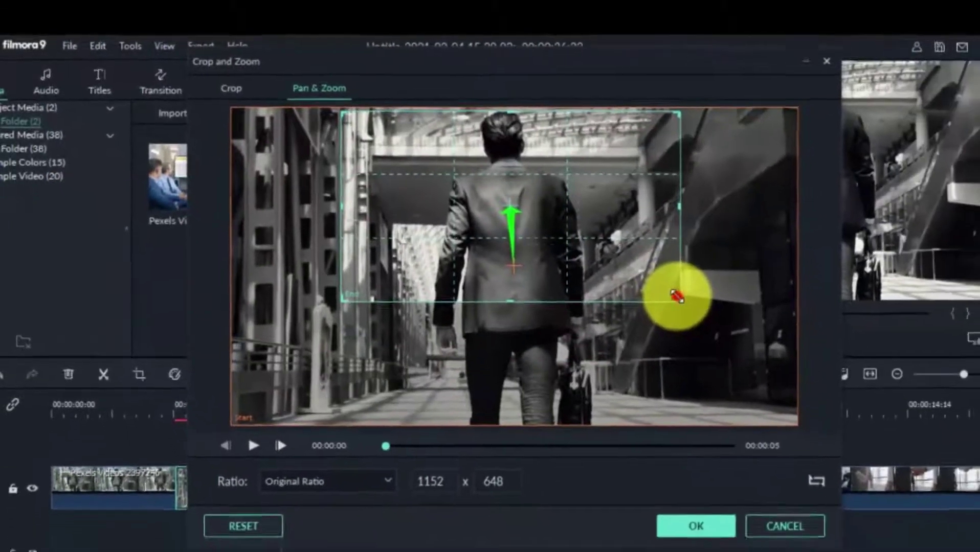
pyautogui.moveTo(677, 296); pyautogui.dragTo(830, 460)
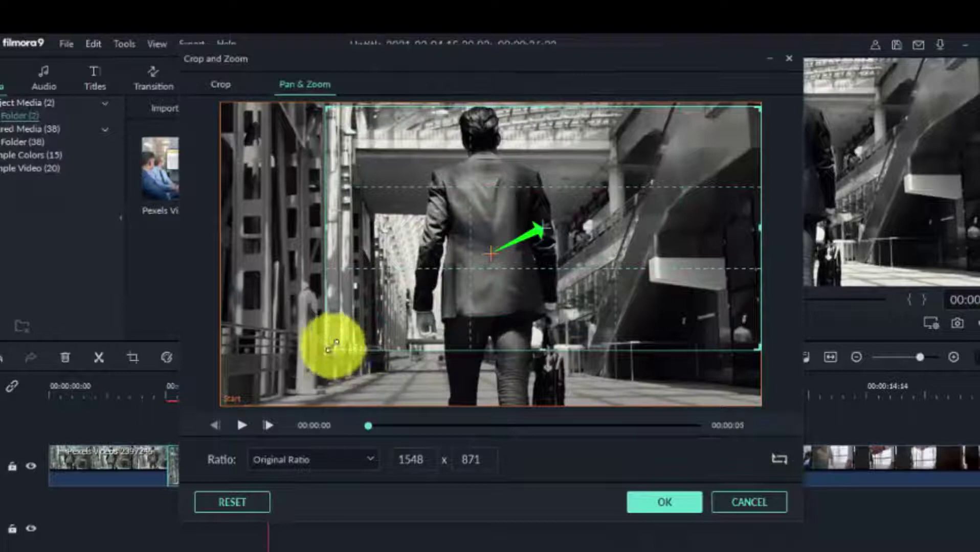
pyautogui.moveTo(326, 350); pyautogui.dragTo(318, 355)
pyautogui.moveTo(572, 272); pyautogui.dragTo(555, 272)
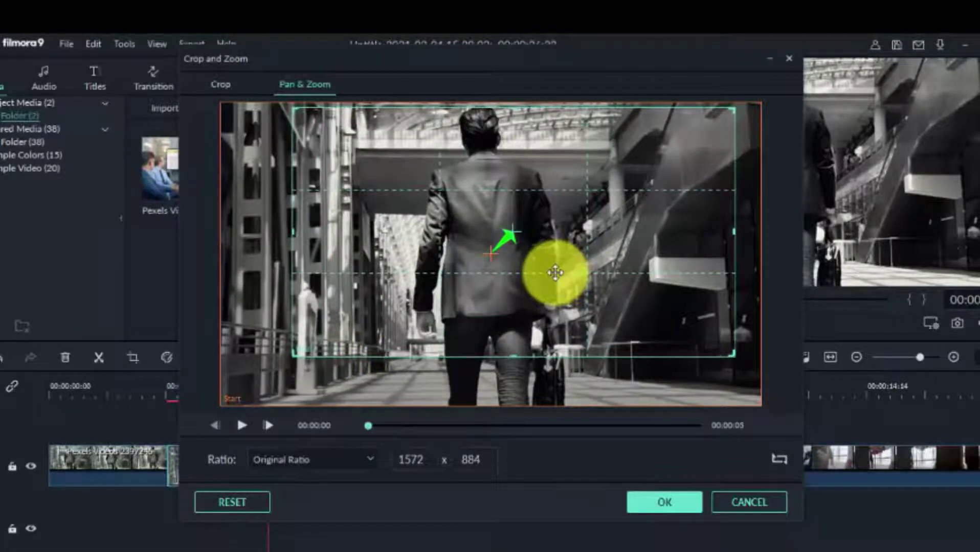
pyautogui.click(664, 505)
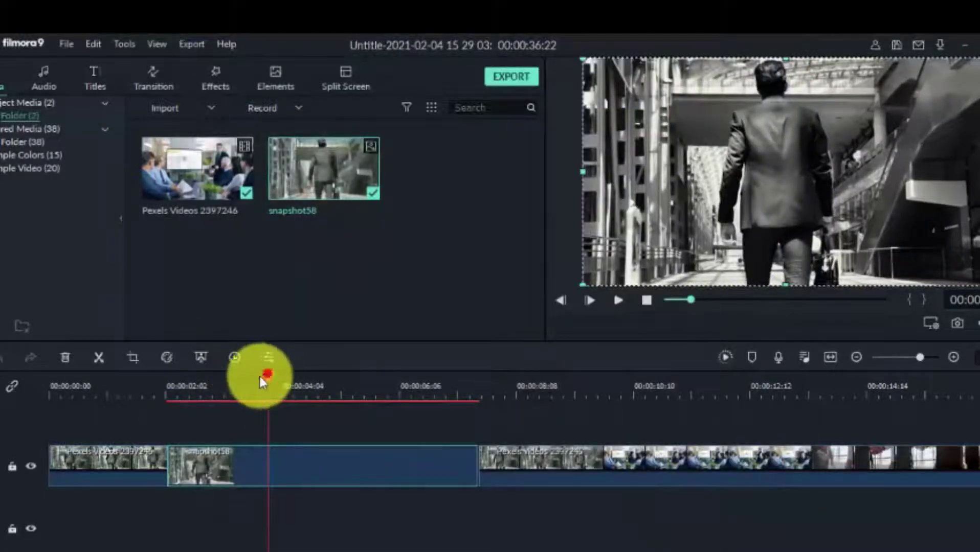
# - Split snapshot58 at about 5 seconds and play back the edited section
pyautogui.moveTo(261, 379); pyautogui.dragTo(532, 460)
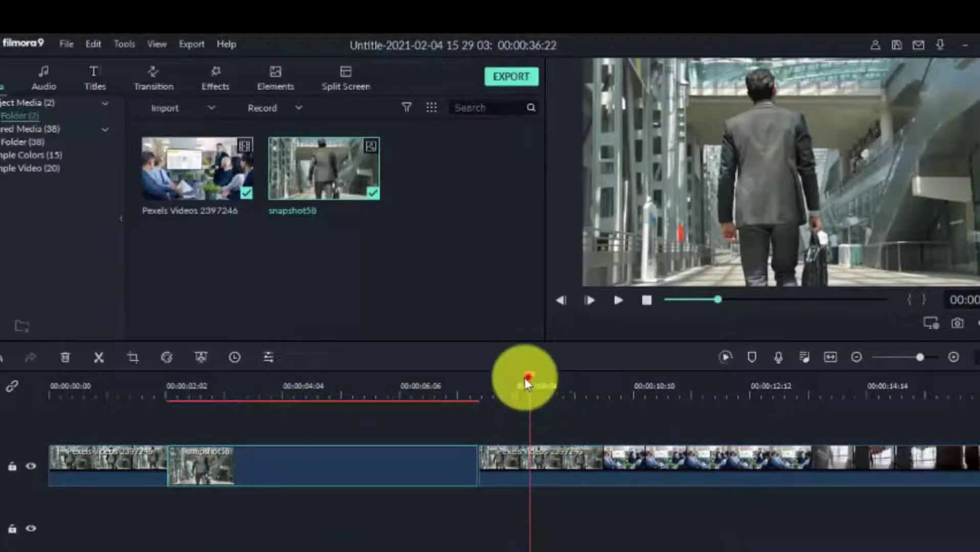
pyautogui.moveTo(528, 377); pyautogui.dragTo(225, 419)
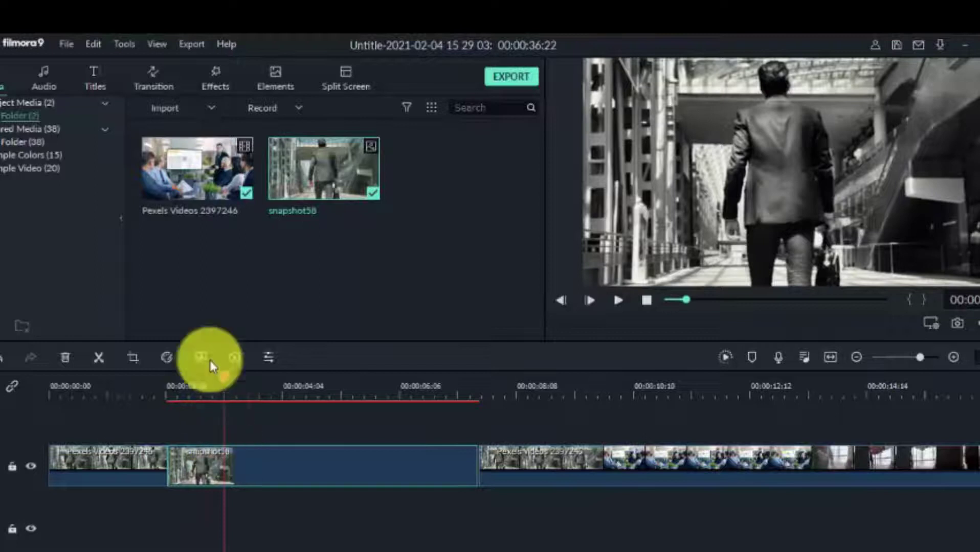
pyautogui.click(98, 358)
pyautogui.moveTo(226, 377); pyautogui.dragTo(138, 396)
pyautogui.press('space')
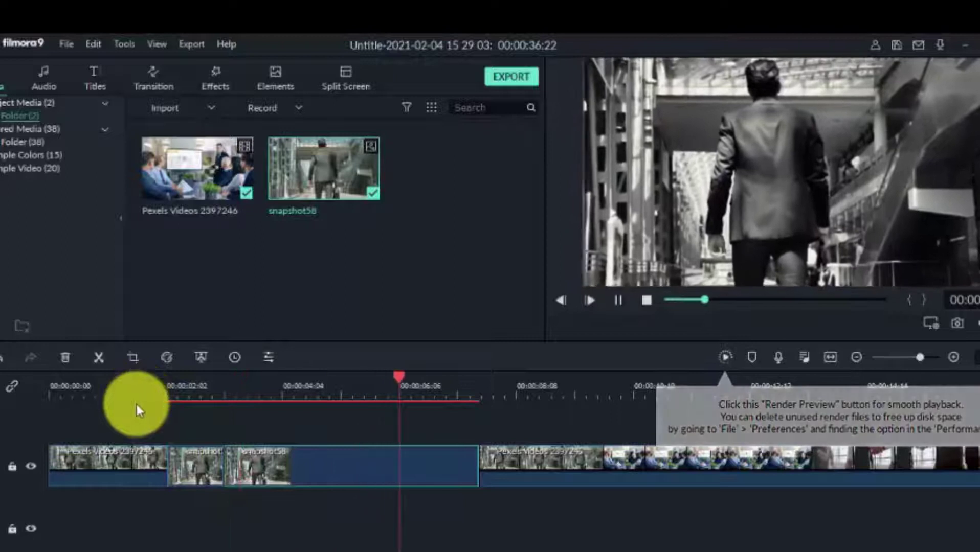
pyautogui.press('space')
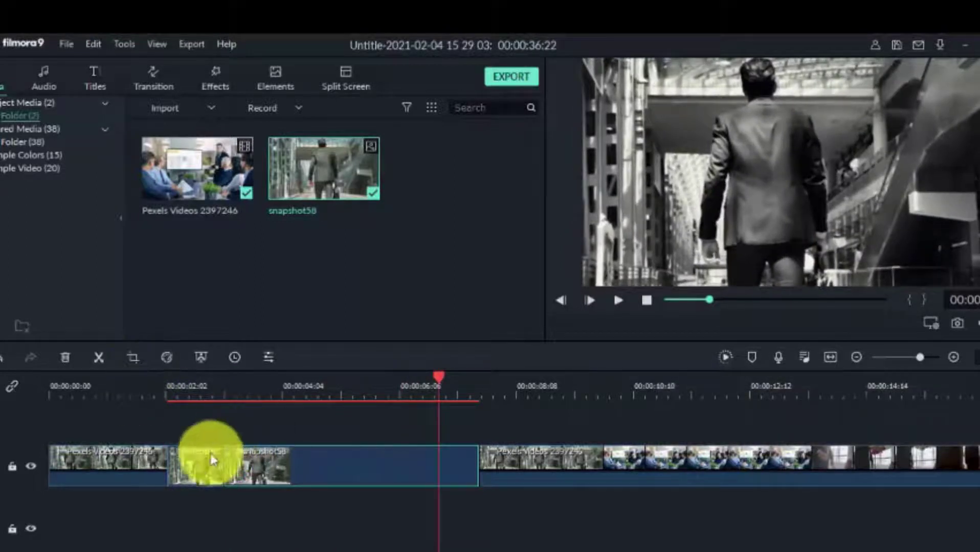
# - Split the snapshot again at about 6 seconds and preview from near the timeline start
pyautogui.click(152, 433)
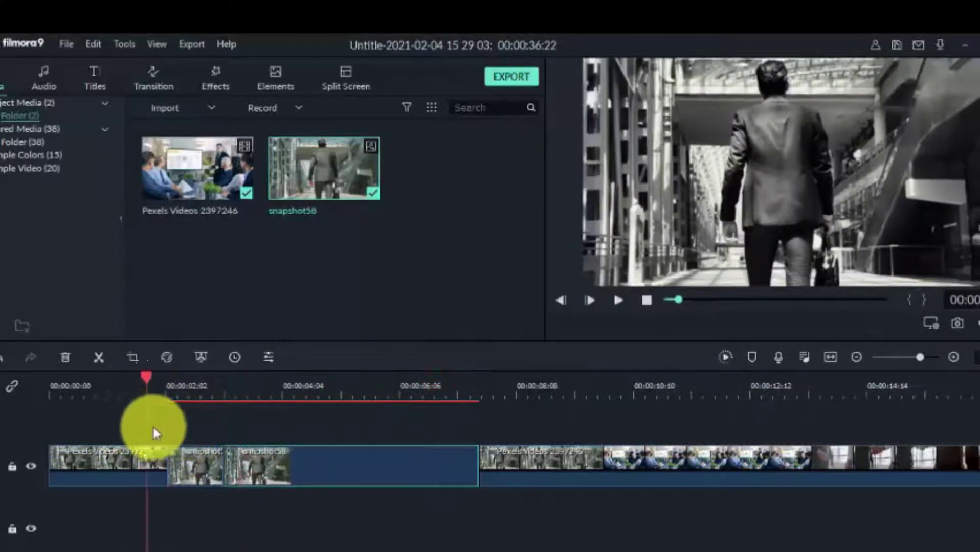
pyautogui.moveTo(153, 426); pyautogui.dragTo(419, 471)
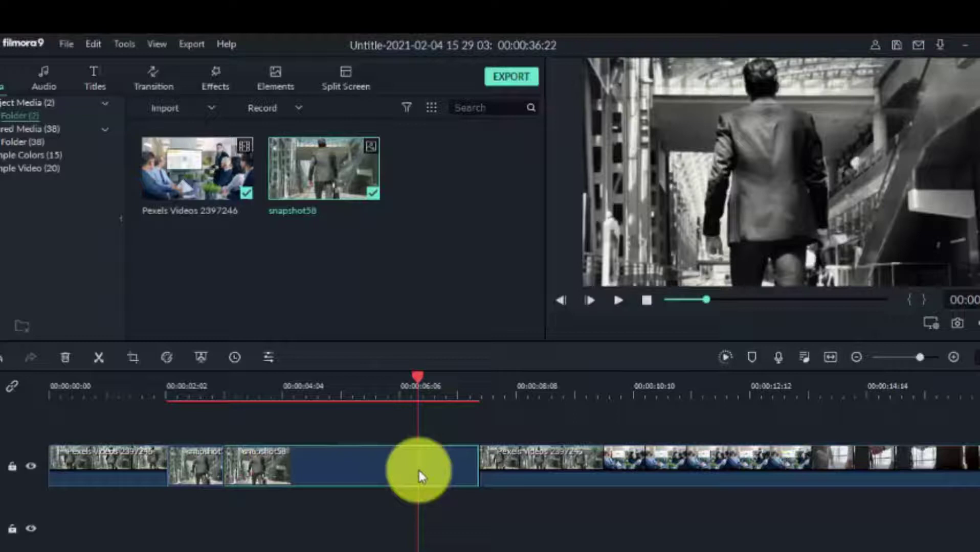
pyautogui.click(99, 360)
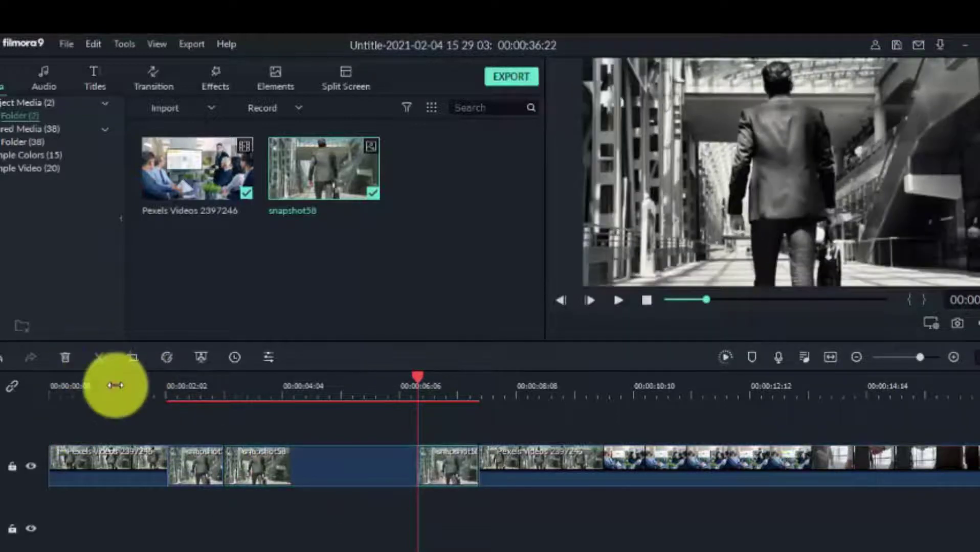
pyautogui.click(115, 386)
pyautogui.press('space')
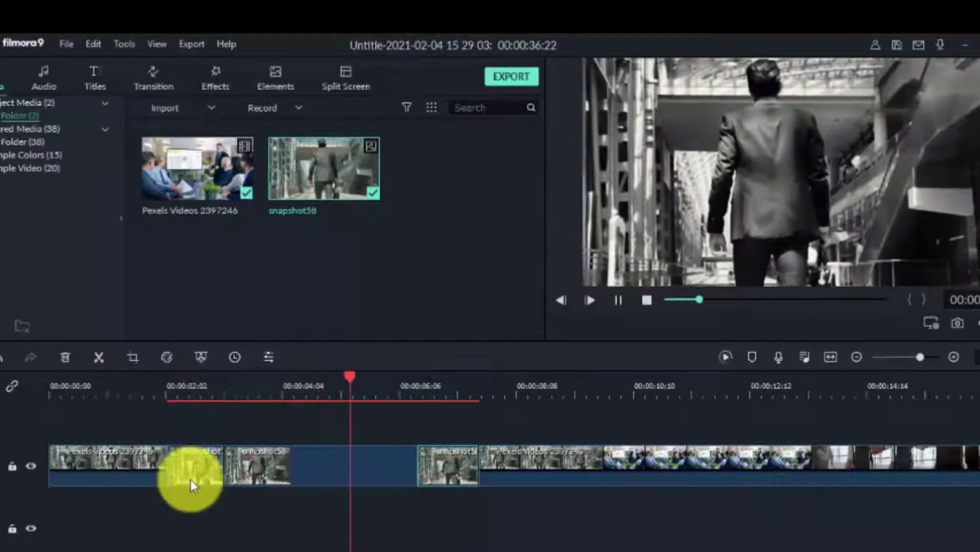
pyautogui.press('space')
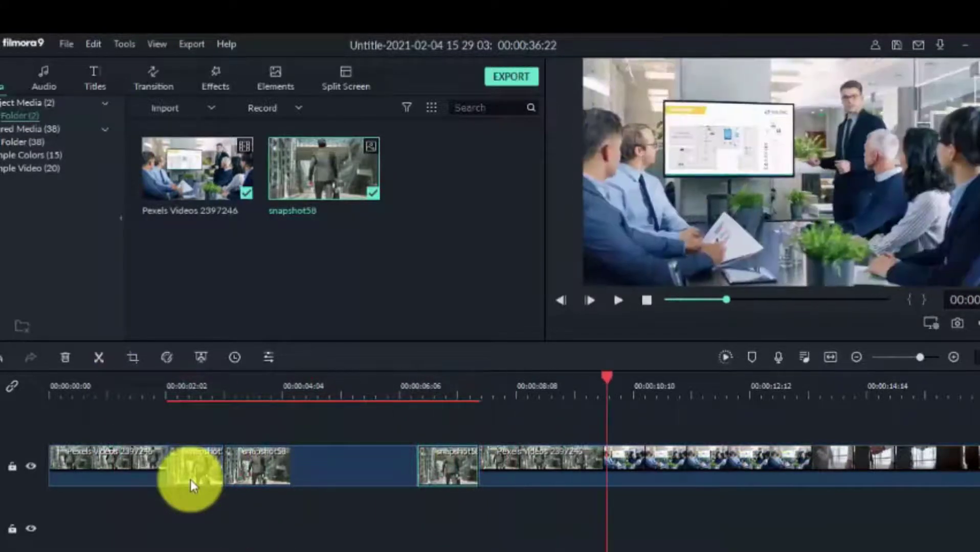
pyautogui.moveTo(190, 480); pyautogui.dragTo(193, 460)
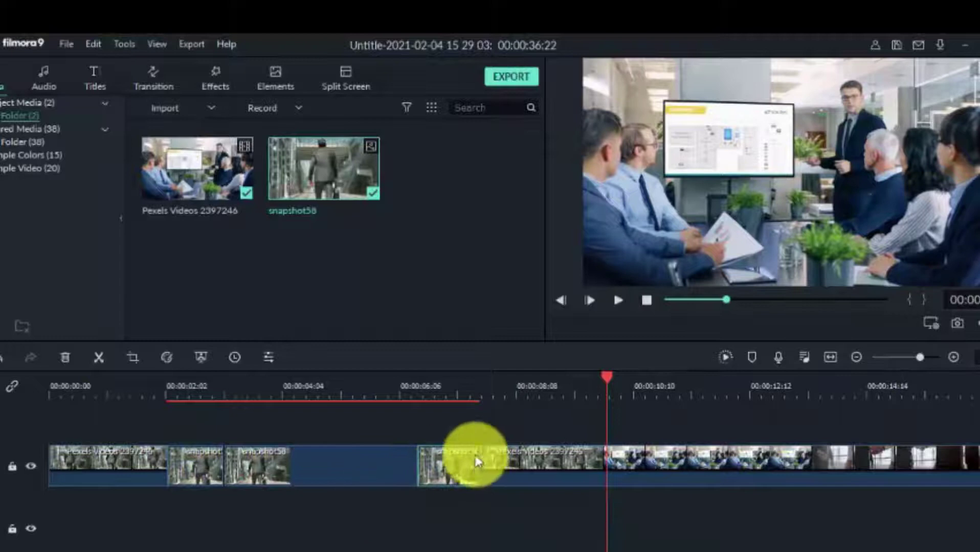
pyautogui.click(457, 398)
# - Reverse the final snapshot piece's Pan & Zoom so it zooms back out, then preview it
pyautogui.rightClick(438, 471)
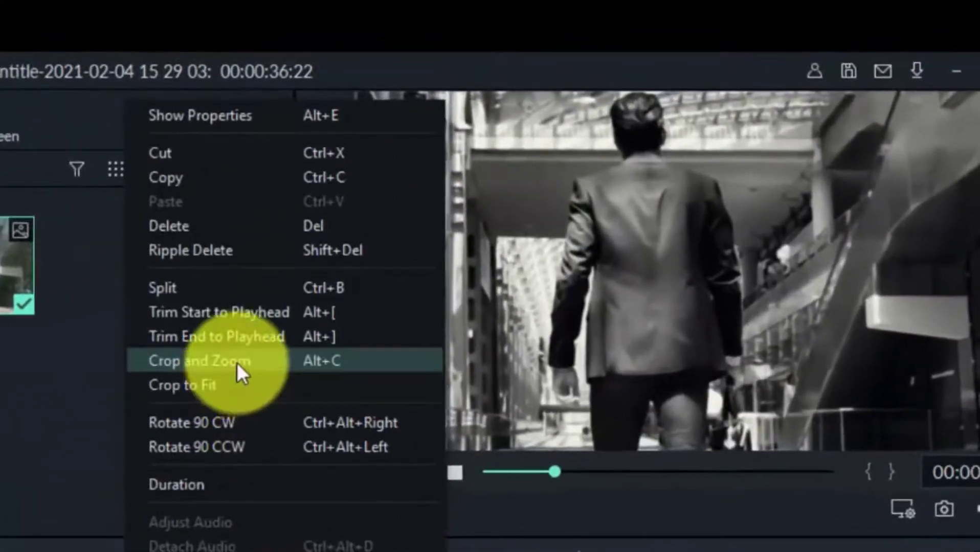
pyautogui.click(237, 363)
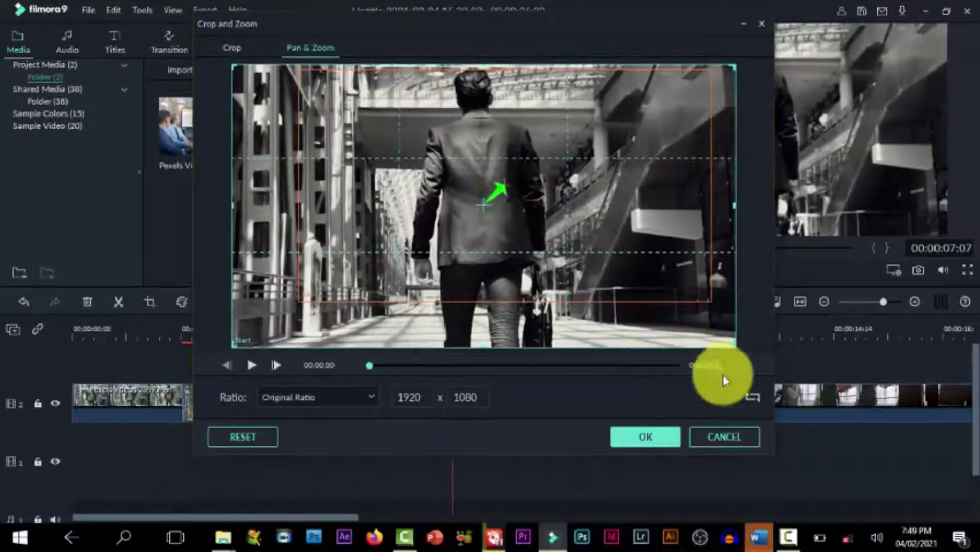
pyautogui.click(756, 396)
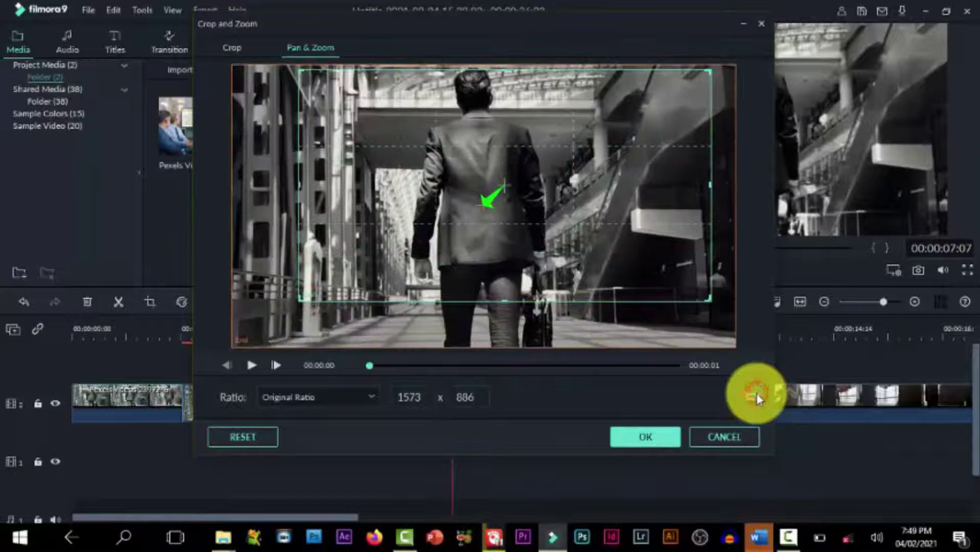
pyautogui.click(644, 439)
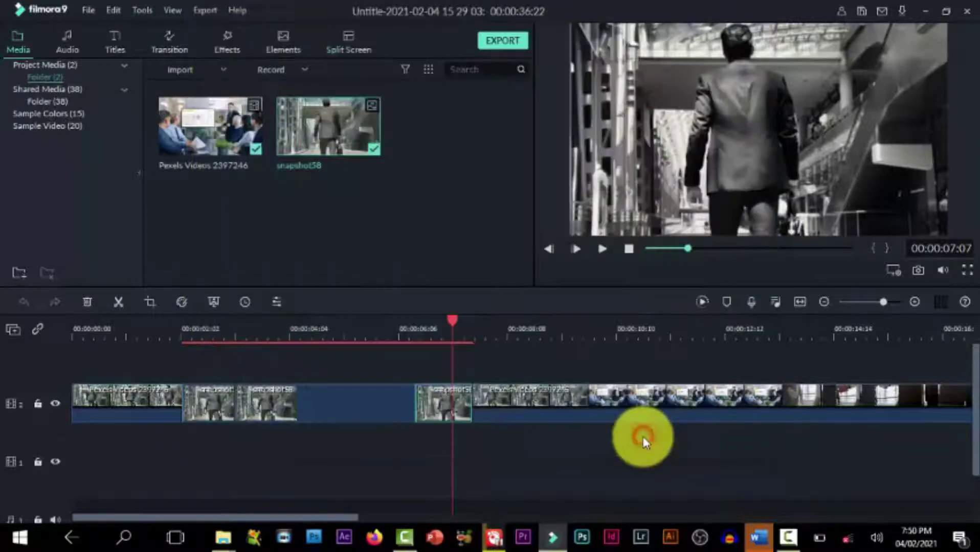
pyautogui.click(454, 320)
pyautogui.moveTo(455, 319); pyautogui.dragTo(392, 324)
pyautogui.press('space')
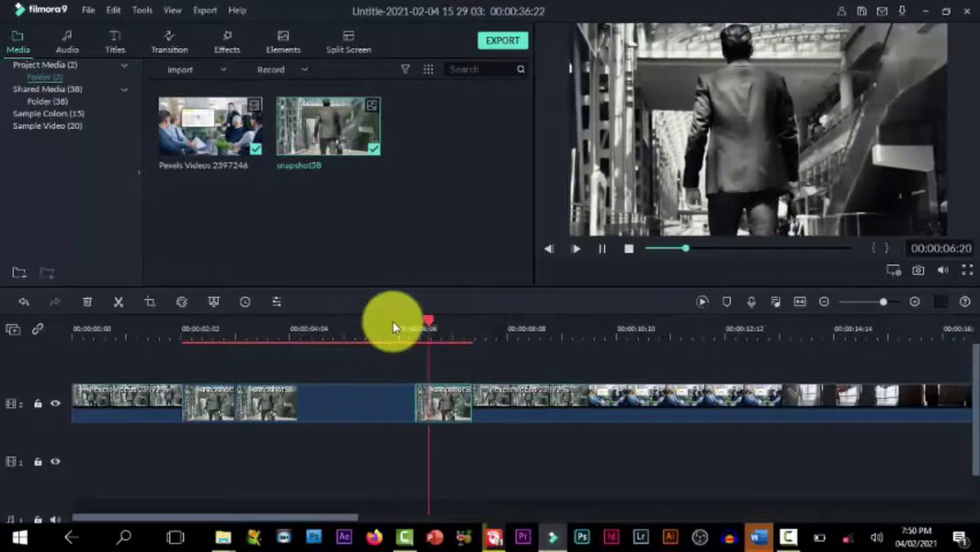
# - Give the middle snapshot piece a fixed crop at the 1573 x 886 zoomed framing
pyautogui.click(312, 330)
pyautogui.moveTo(311, 321)
pyautogui.mouseDown()
pyautogui.moveTo(161, 334)
pyautogui.moveTo(293, 321)
pyautogui.mouseUp()
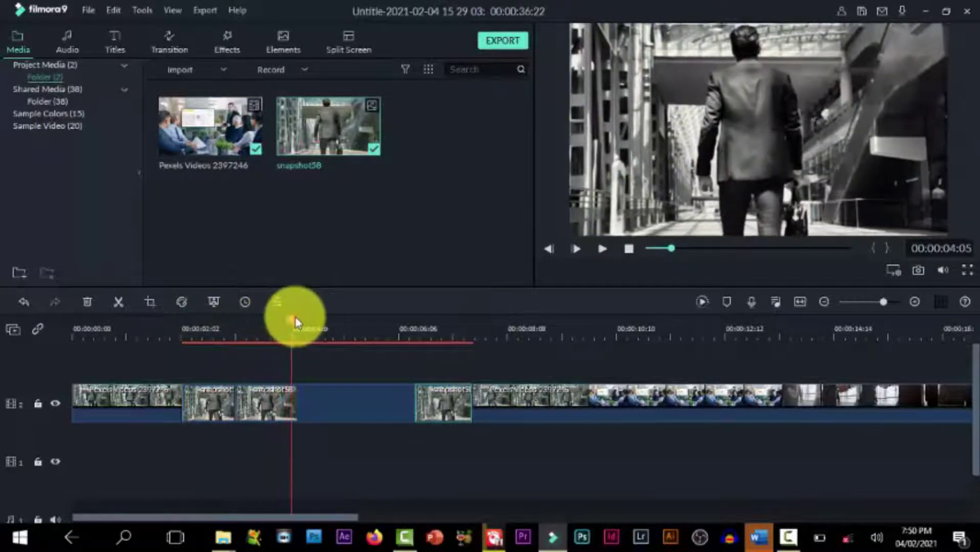
pyautogui.rightClick(318, 407)
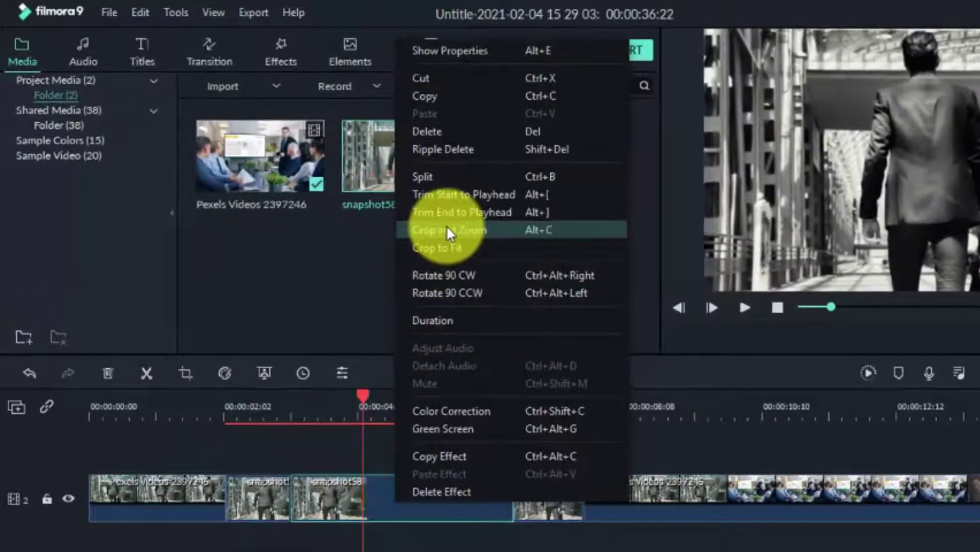
pyautogui.click(447, 230)
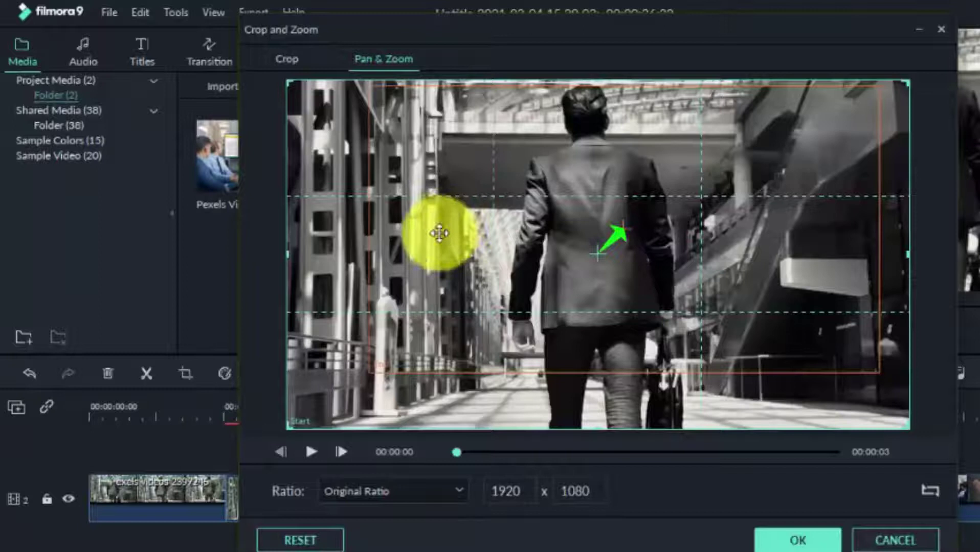
pyautogui.click(931, 494)
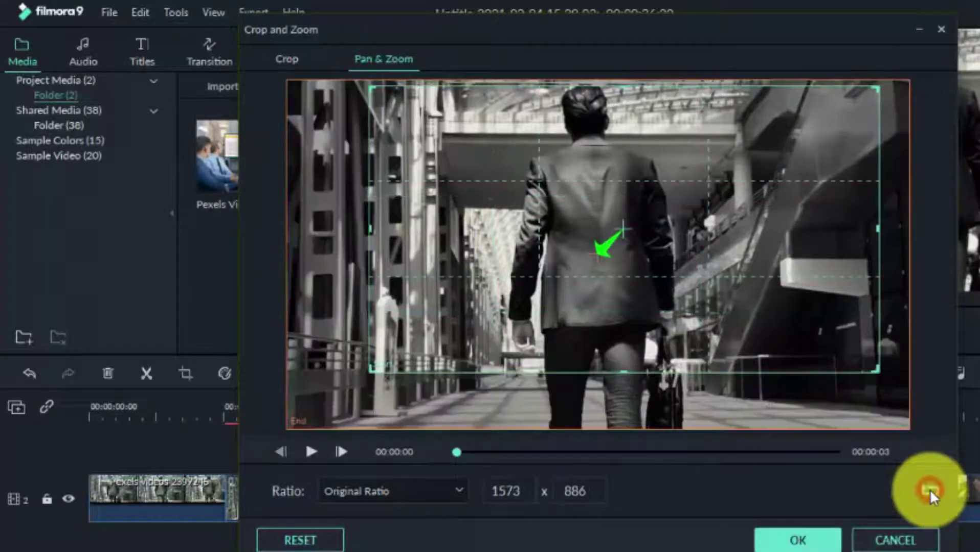
pyautogui.click(282, 57)
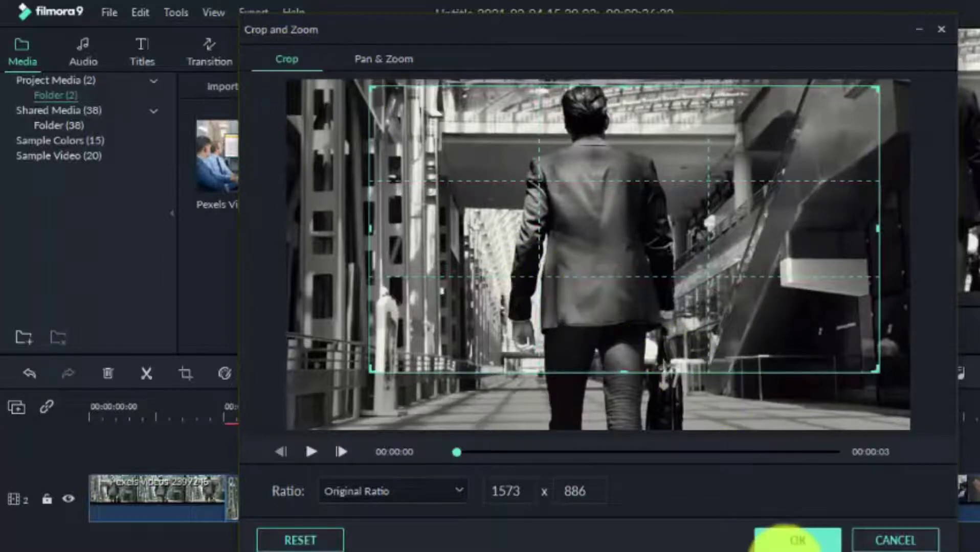
pyautogui.click(794, 542)
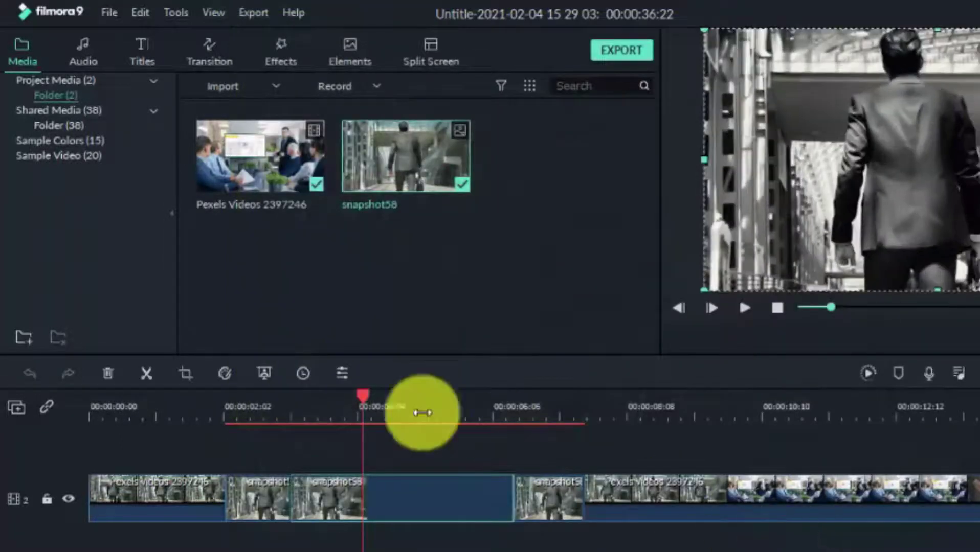
# - Play the freeze-frame sequence, trim the middle snapshot58 piece shorter, and preview it at 04:09
pyautogui.moveTo(360, 392); pyautogui.dragTo(170, 415)
pyautogui.press('space')
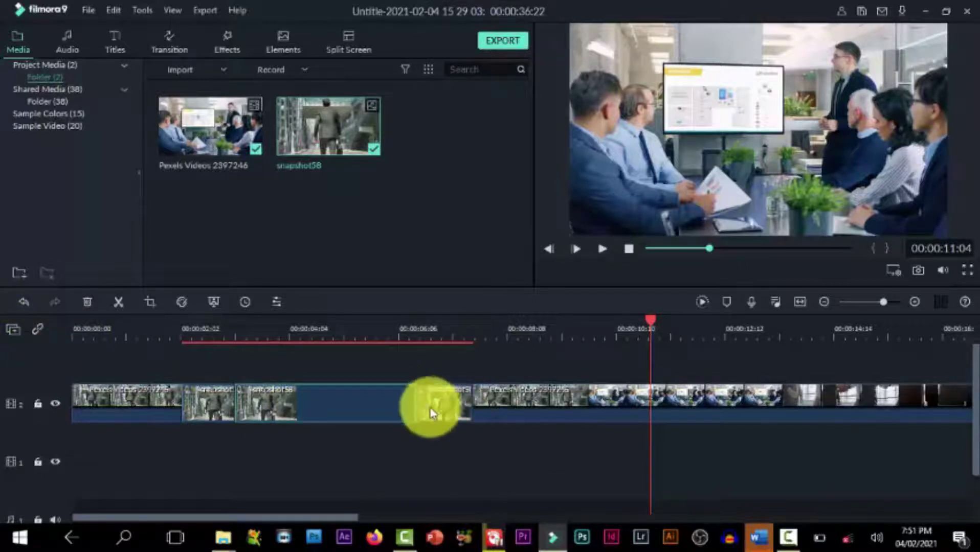
pyautogui.moveTo(418, 404); pyautogui.dragTo(386, 406)
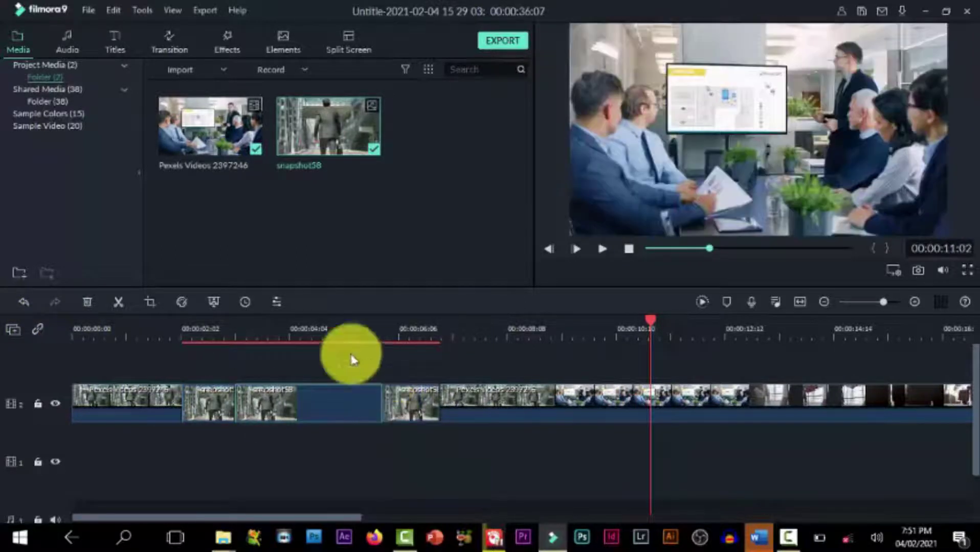
pyautogui.click(300, 330)
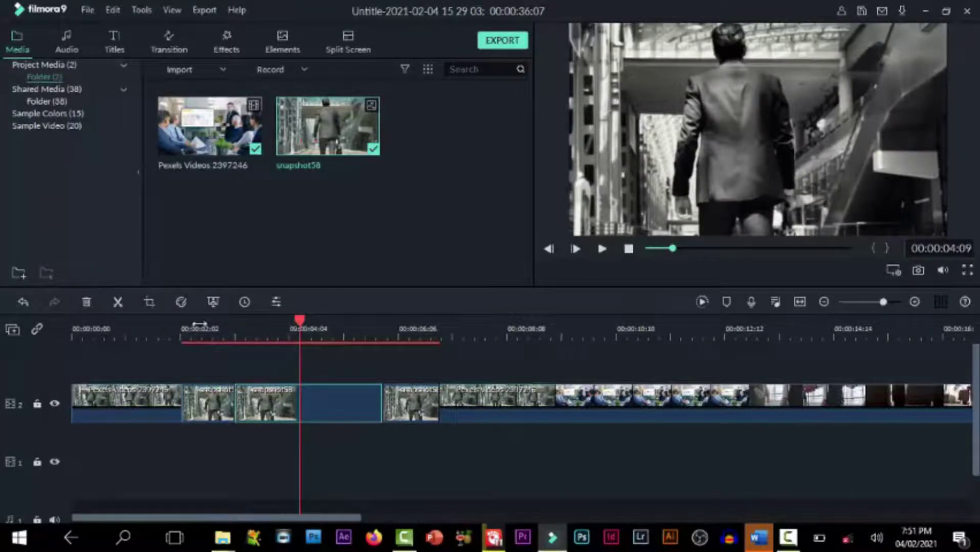
# - Add Lower Third 1 from Lower 3rds above the freeze frame, trimmed to 3 seconds
pyautogui.click(115, 44)
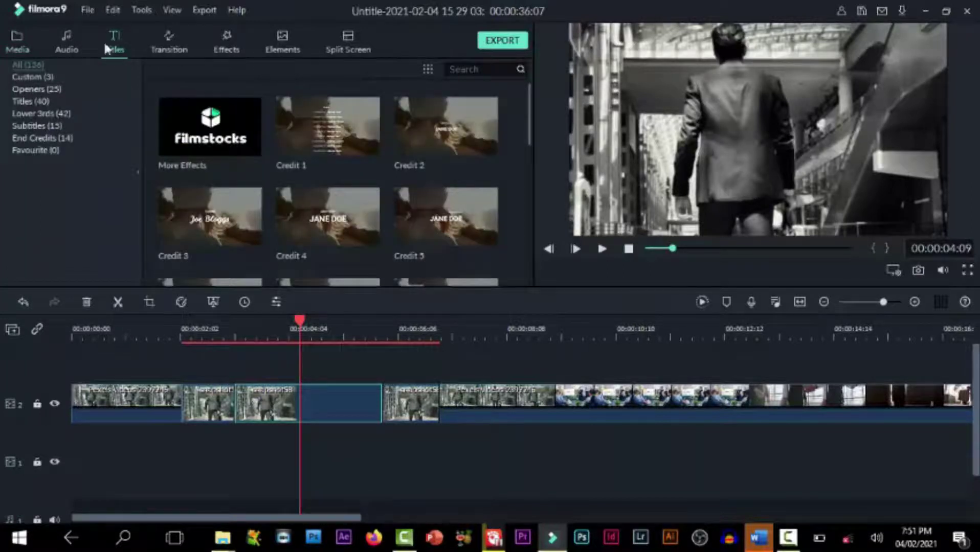
pyautogui.click(37, 113)
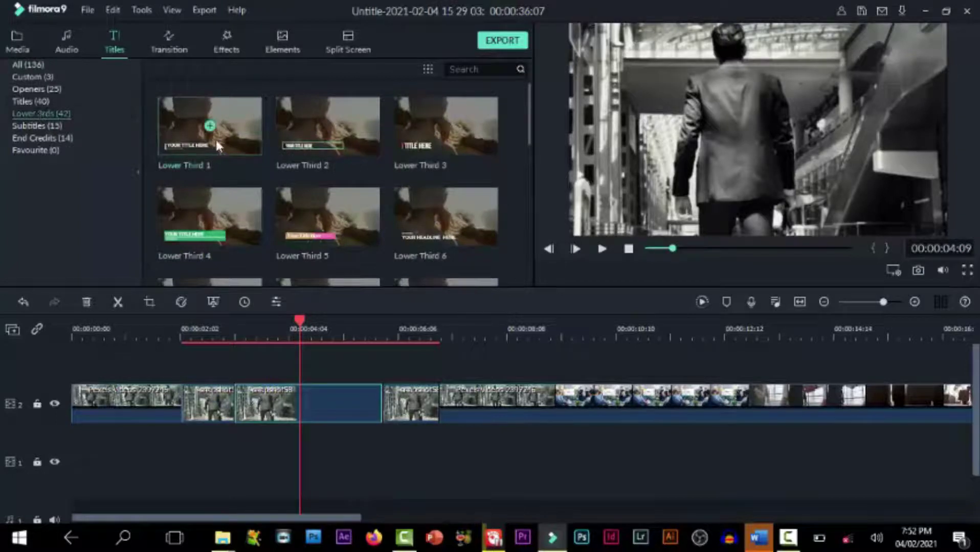
pyautogui.moveTo(232, 138); pyautogui.dragTo(245, 366)
pyautogui.moveTo(494, 404); pyautogui.dragTo(383, 409)
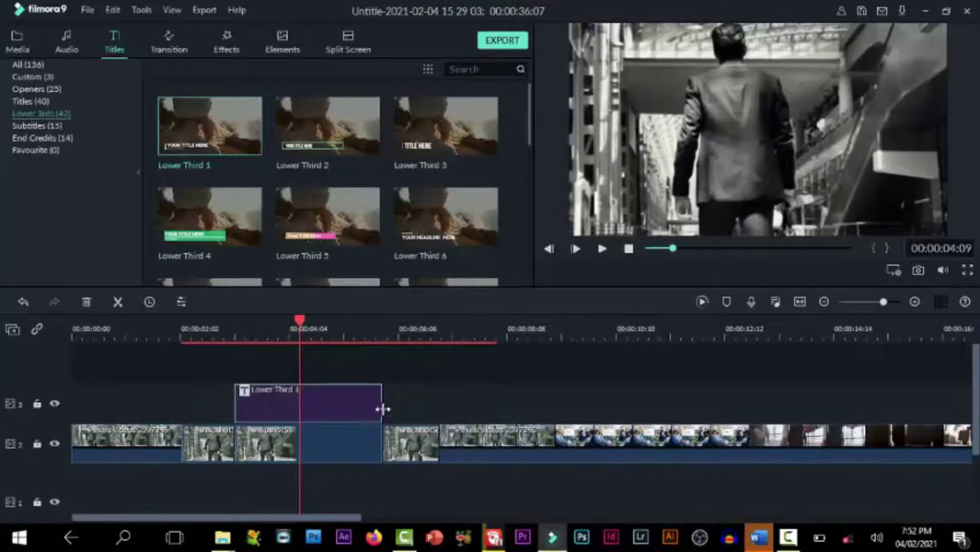
# - In the advanced title editor, delete Lower Third 1's preset video layer
pyautogui.doubleClick(310, 404)
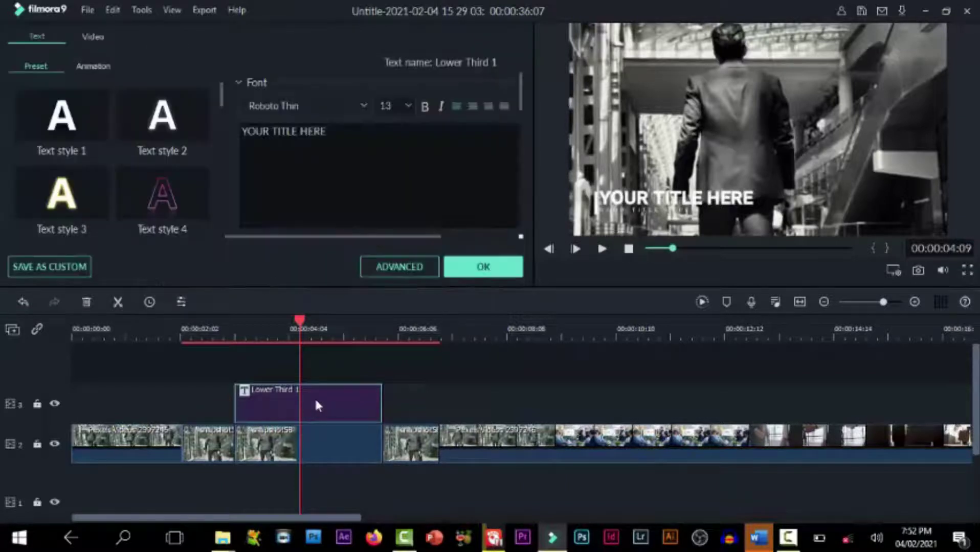
pyautogui.click(414, 268)
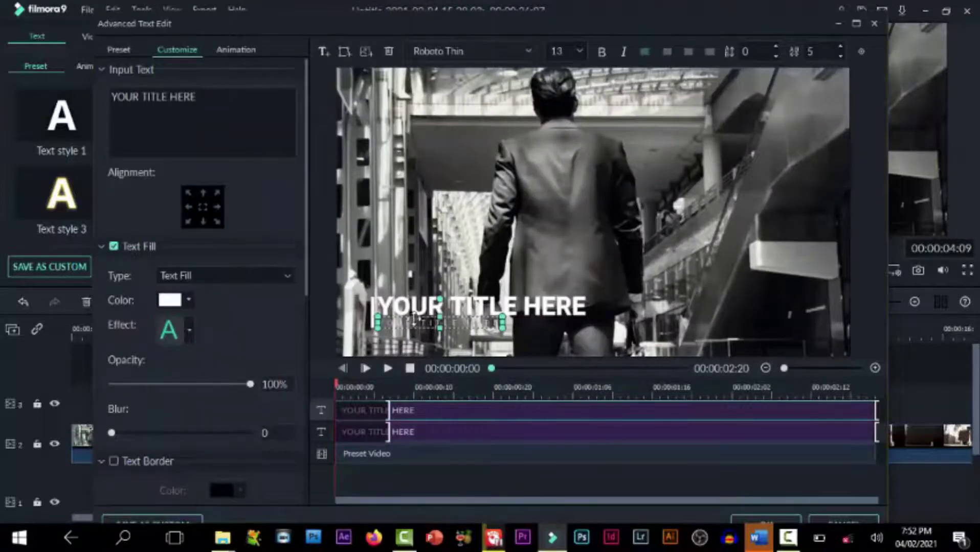
pyautogui.click(374, 308)
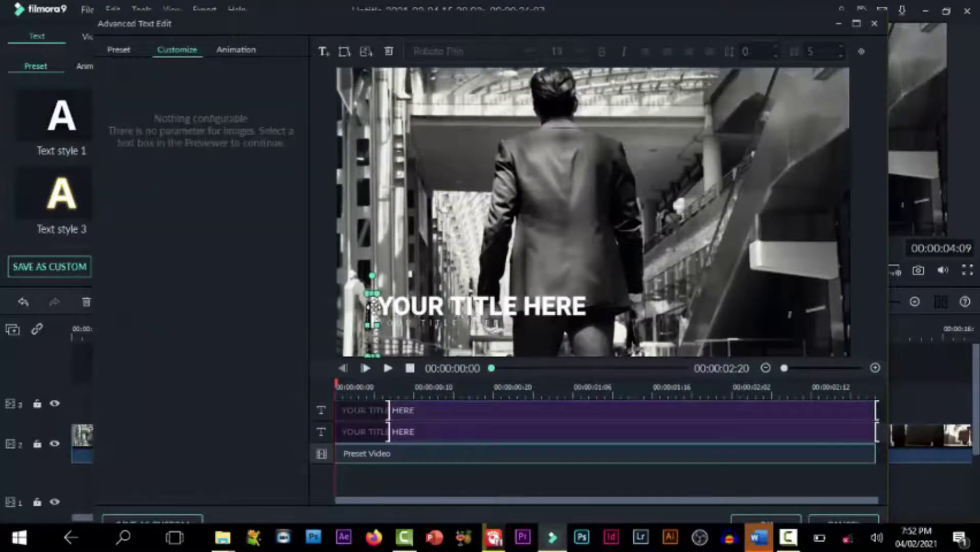
pyautogui.click(389, 51)
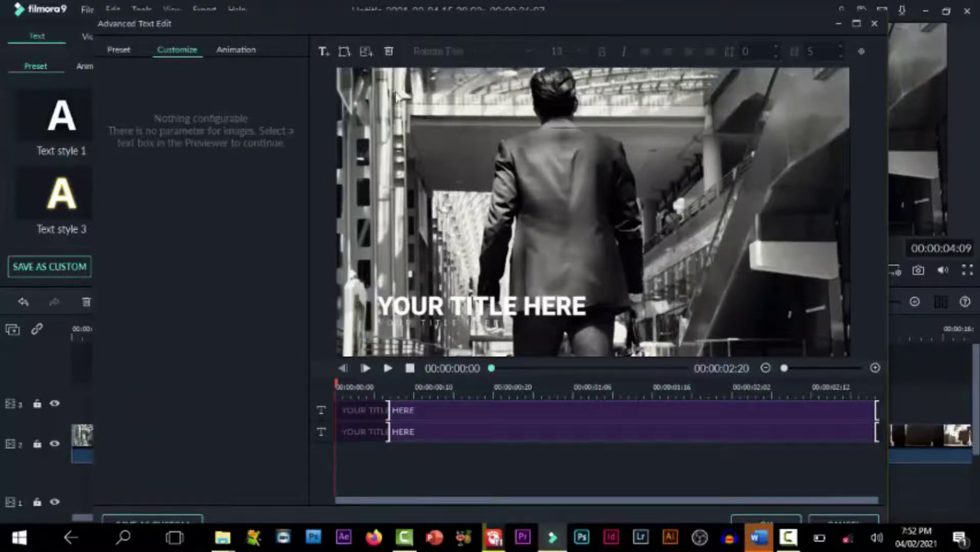
# - Edit the text to the character's name over 'A SUPERSALE MAN' in bold, then preview it
pyautogui.click(492, 308)
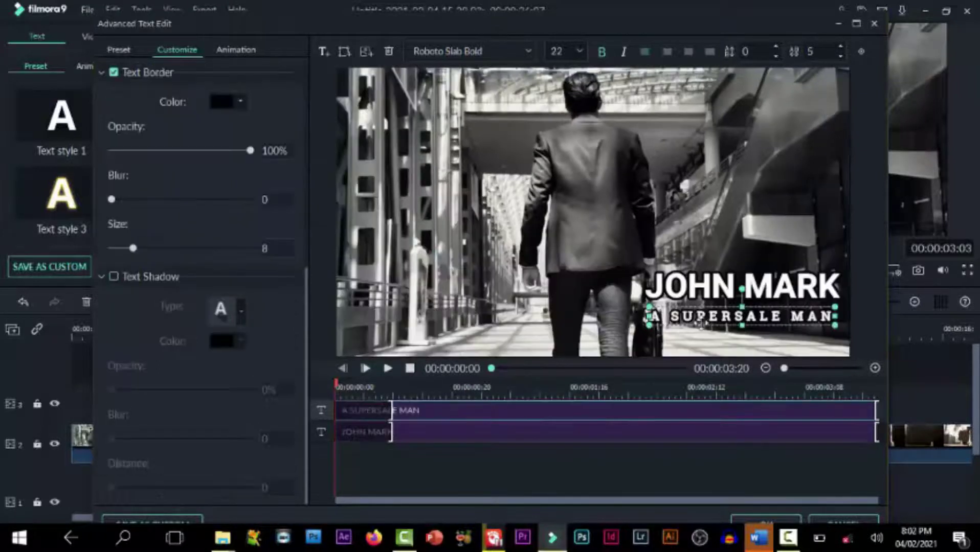
pyautogui.click(387, 368)
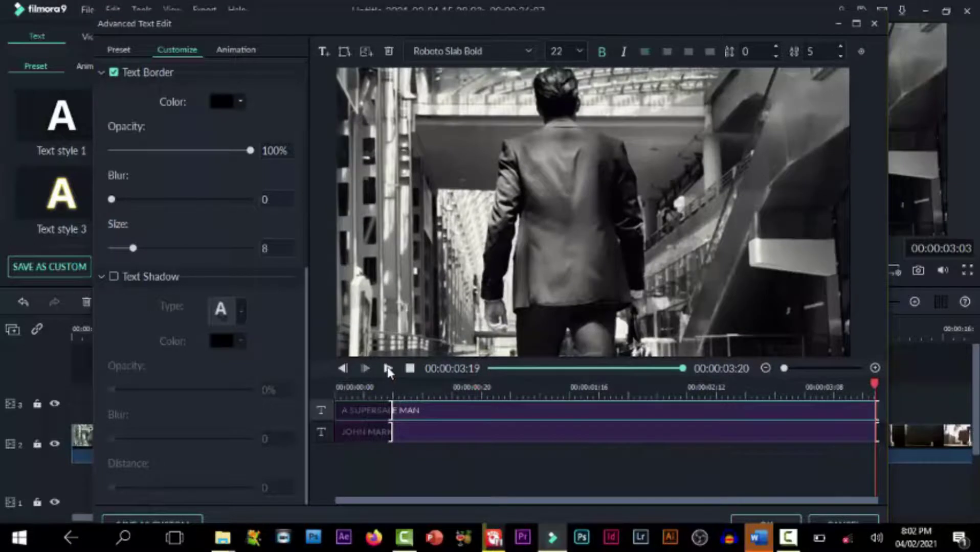
pyautogui.click(387, 368)
pyautogui.click(244, 50)
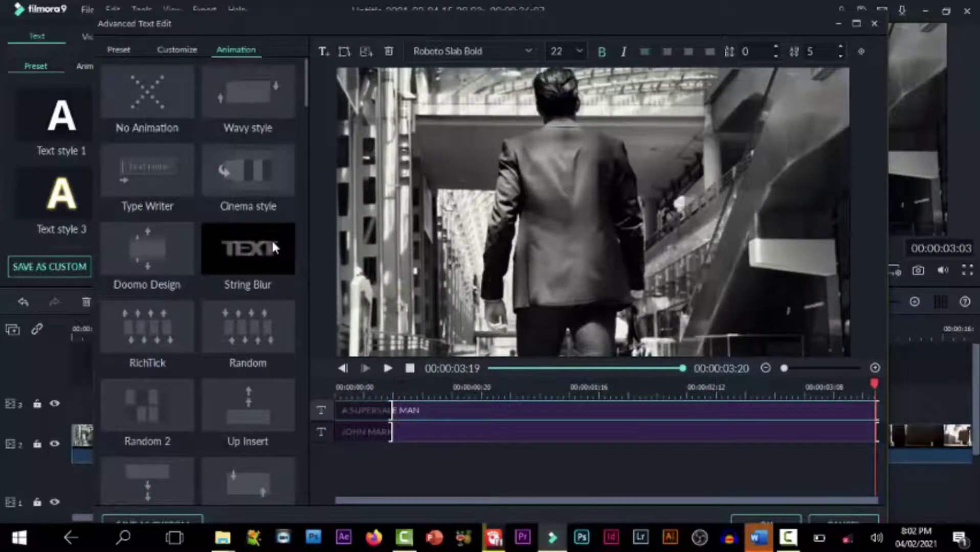
# - Browse the title's Animation presets, then confirm the advanced text edits with OK
pyautogui.scroll(-5, 238, 271)
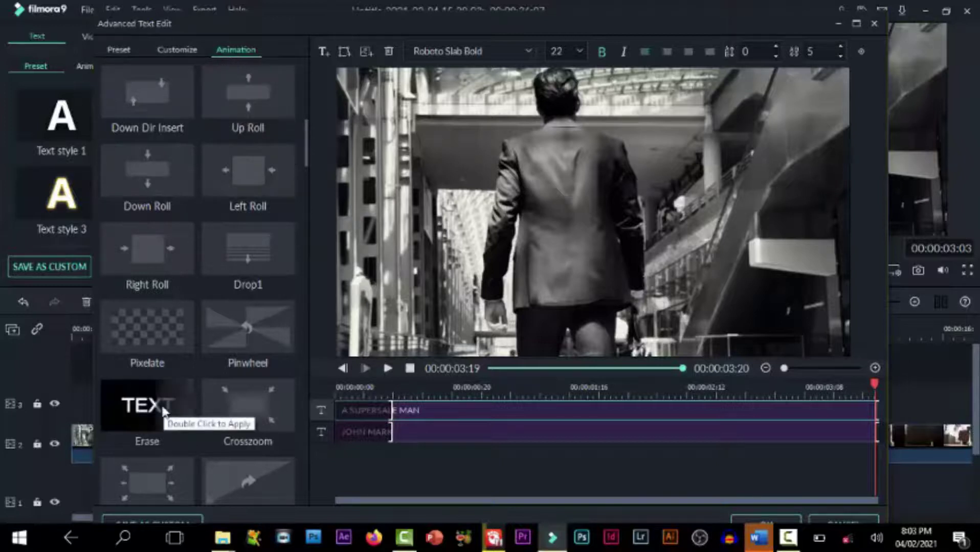
pyautogui.scroll(8, 185, 418)
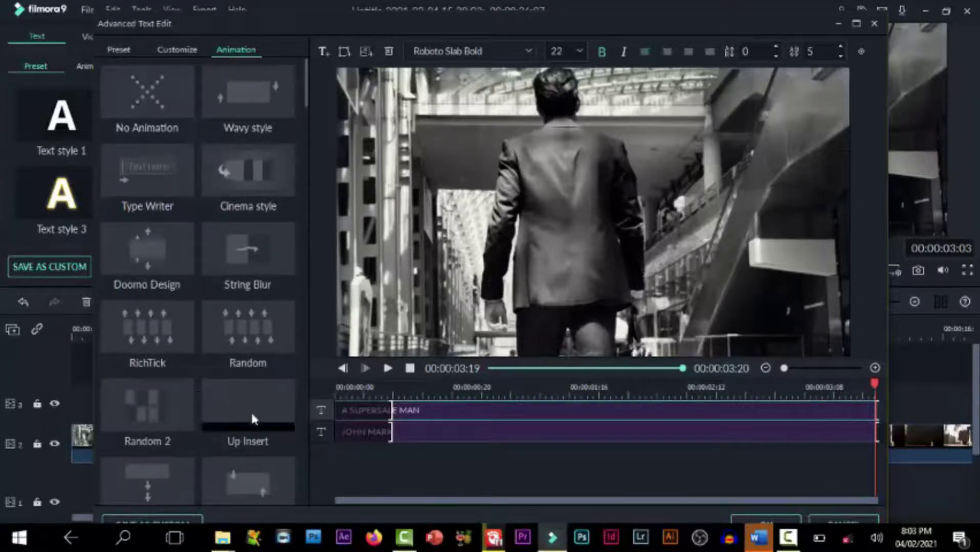
pyautogui.scroll(-5, 245, 261)
pyautogui.scroll(-5, 235, 237)
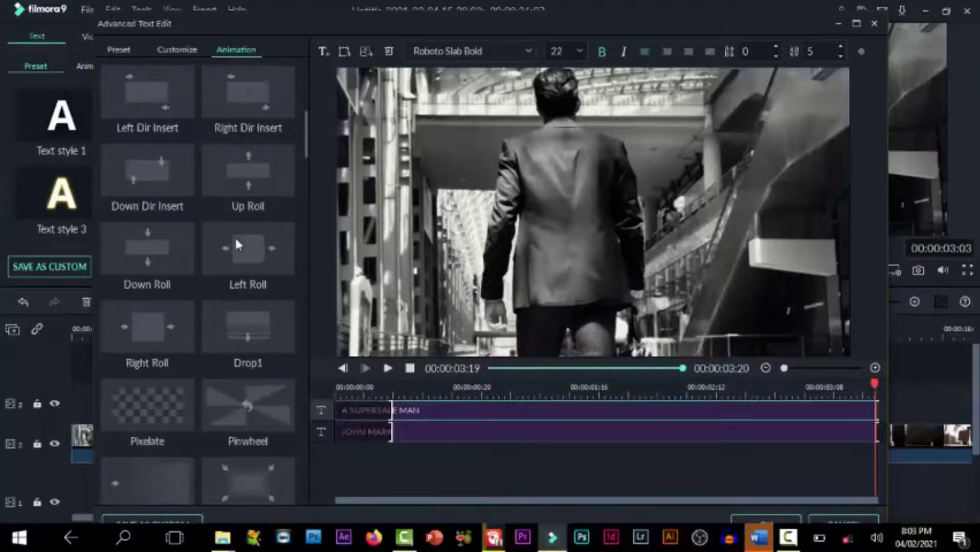
pyautogui.scroll(-12, 257, 179)
pyautogui.scroll(-20, 258, 185)
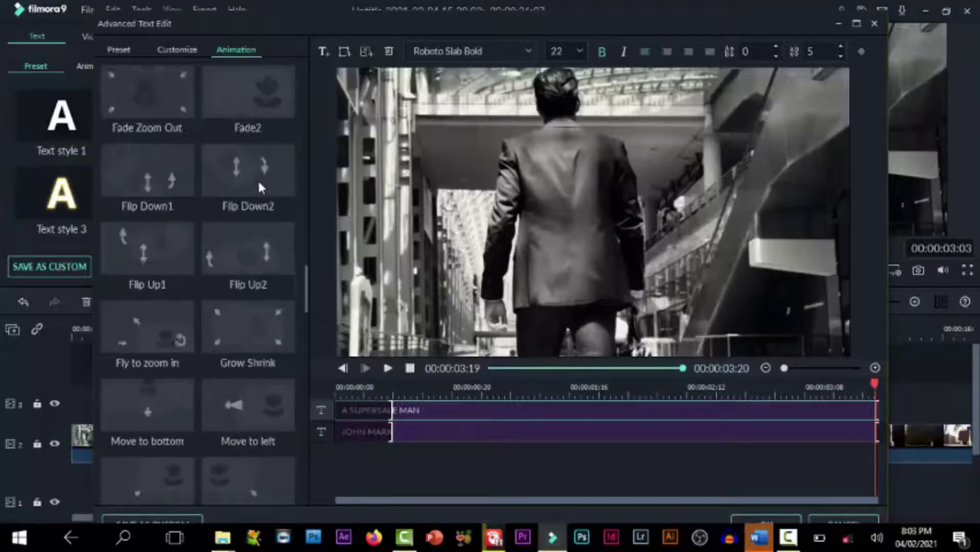
pyautogui.scroll(-15, 257, 179)
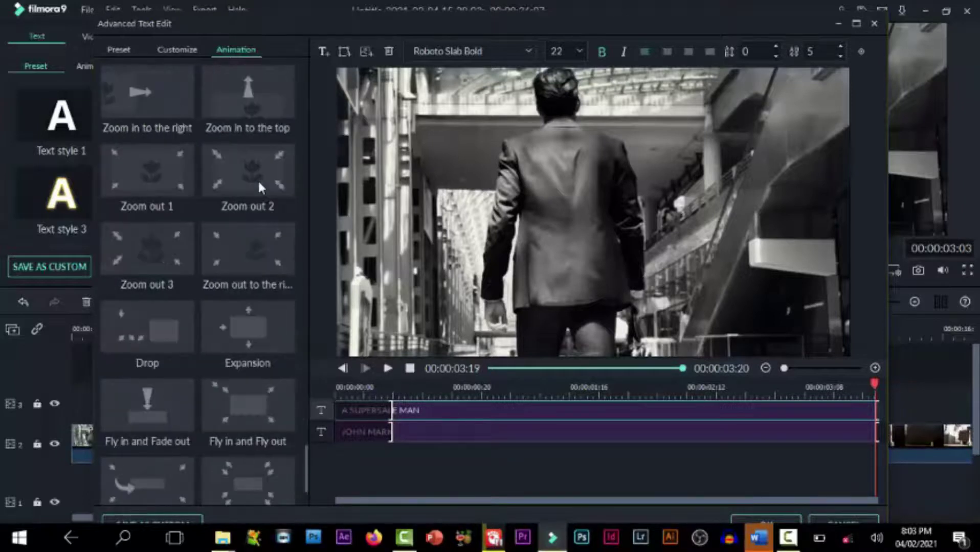
pyautogui.scroll(-4, 257, 178)
pyautogui.scroll(10, 258, 179)
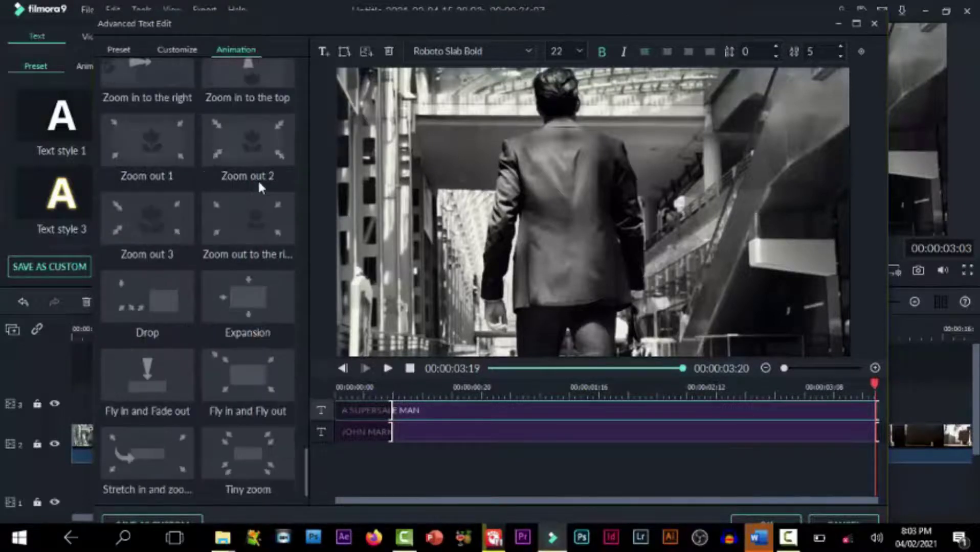
pyautogui.scroll(-10, 258, 179)
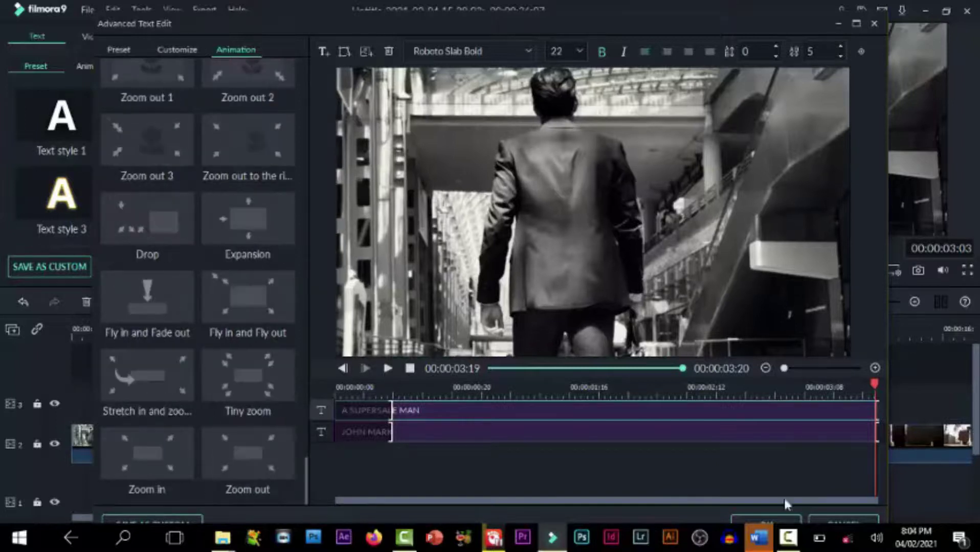
pyautogui.click(787, 522)
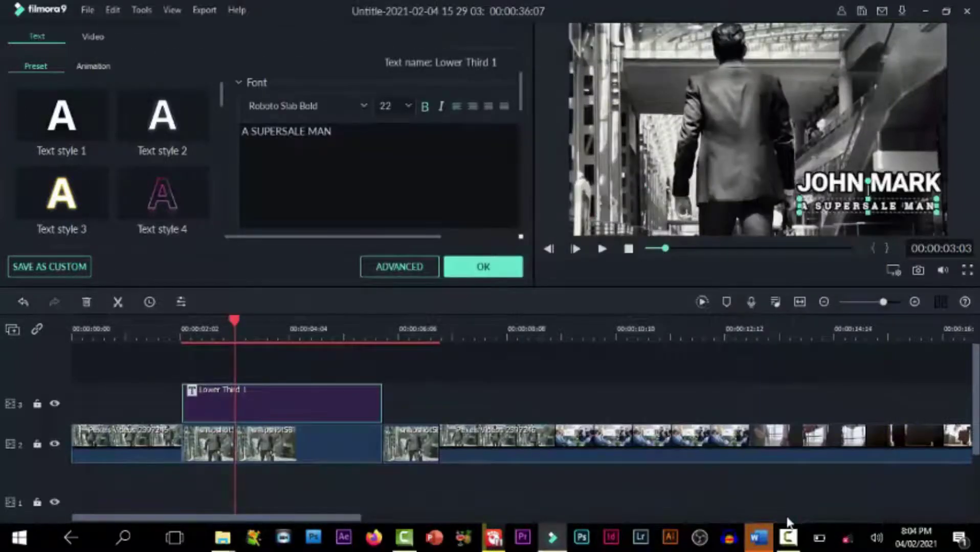
# - Confirm the JOHN MARK title, replay the freeze-frame sequence from the start, then scrub the meeting clip
pyautogui.click(485, 265)
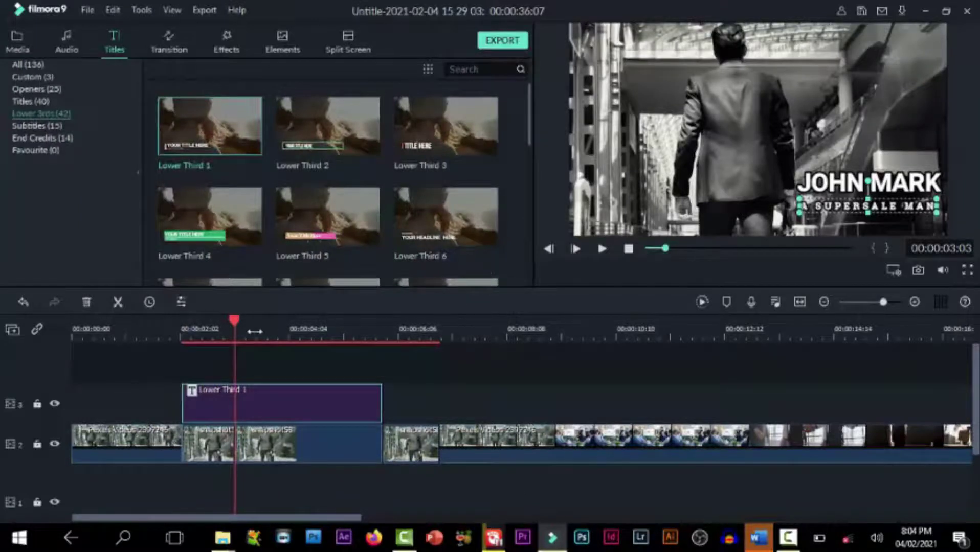
pyautogui.moveTo(234, 323); pyautogui.dragTo(72, 322)
pyautogui.press('space')
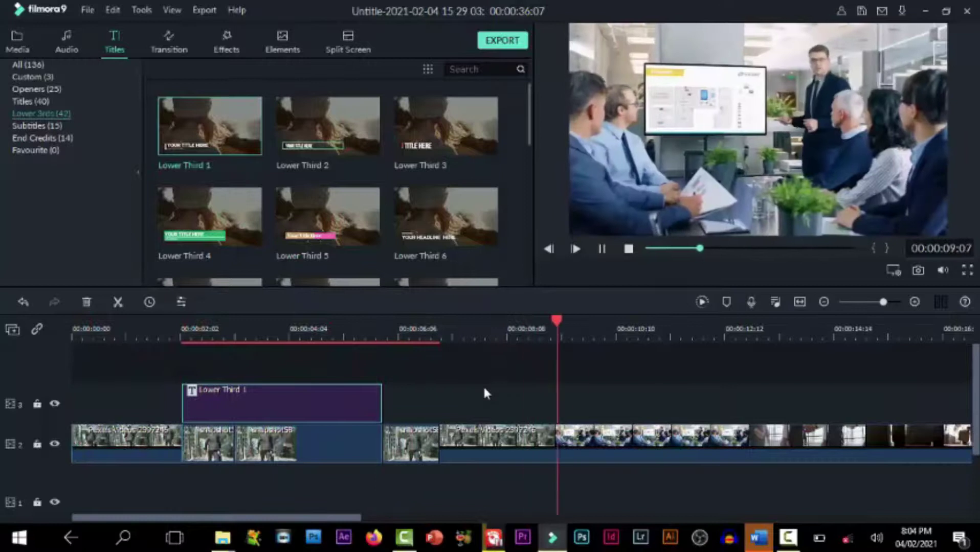
pyautogui.press('space')
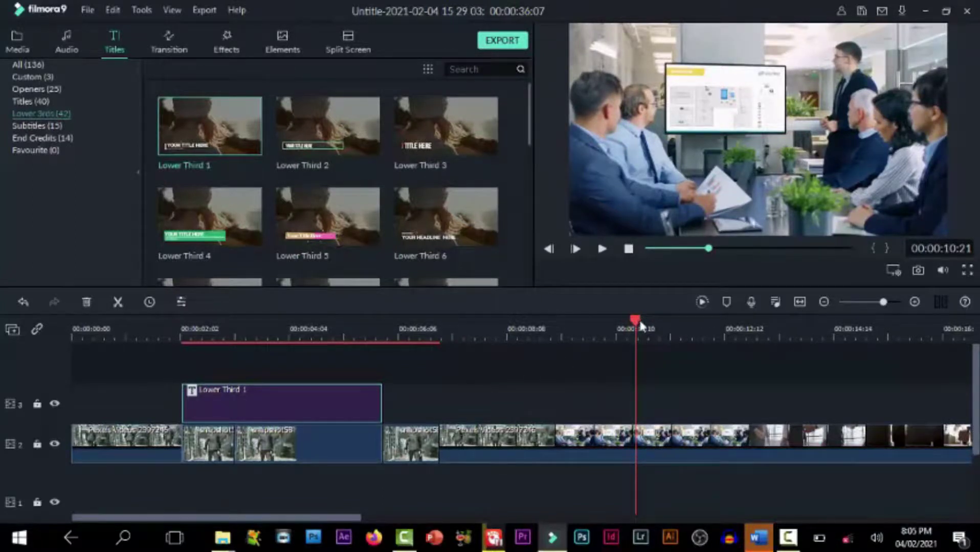
pyautogui.moveTo(640, 324); pyautogui.dragTo(508, 406)
# - Snapshot the meeting-clip frame at 00:00:10:02, saving it as snapshot59.png
pyautogui.moveTo(546, 404); pyautogui.dragTo(599, 425)
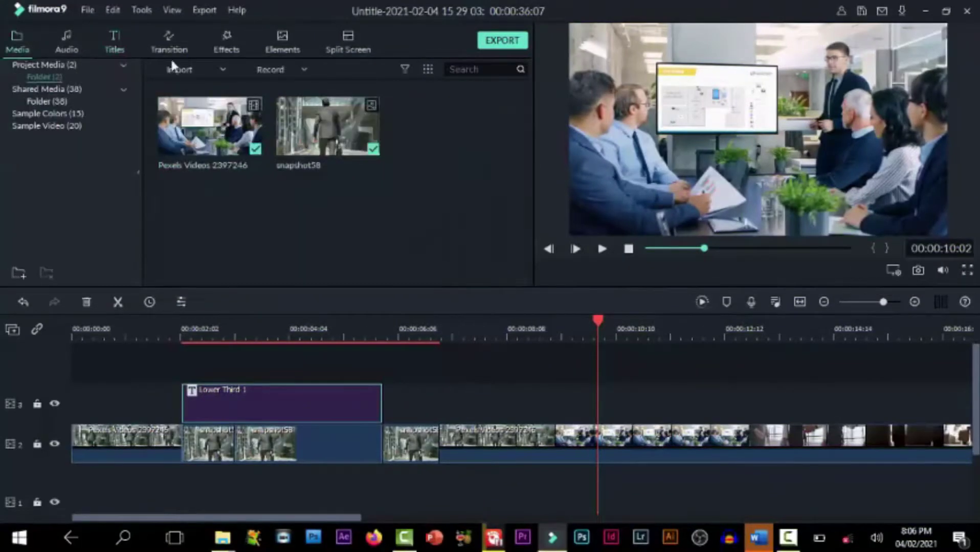
pyautogui.click(915, 266)
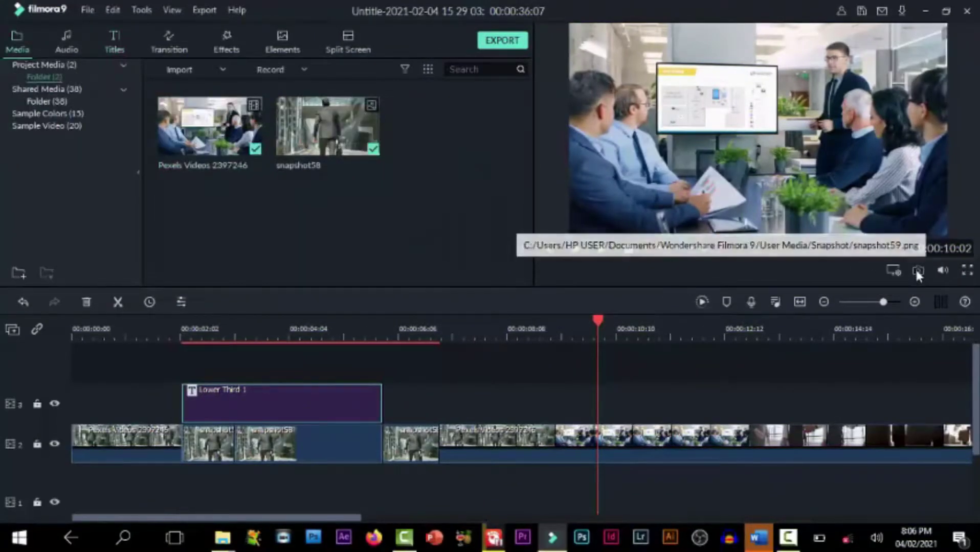